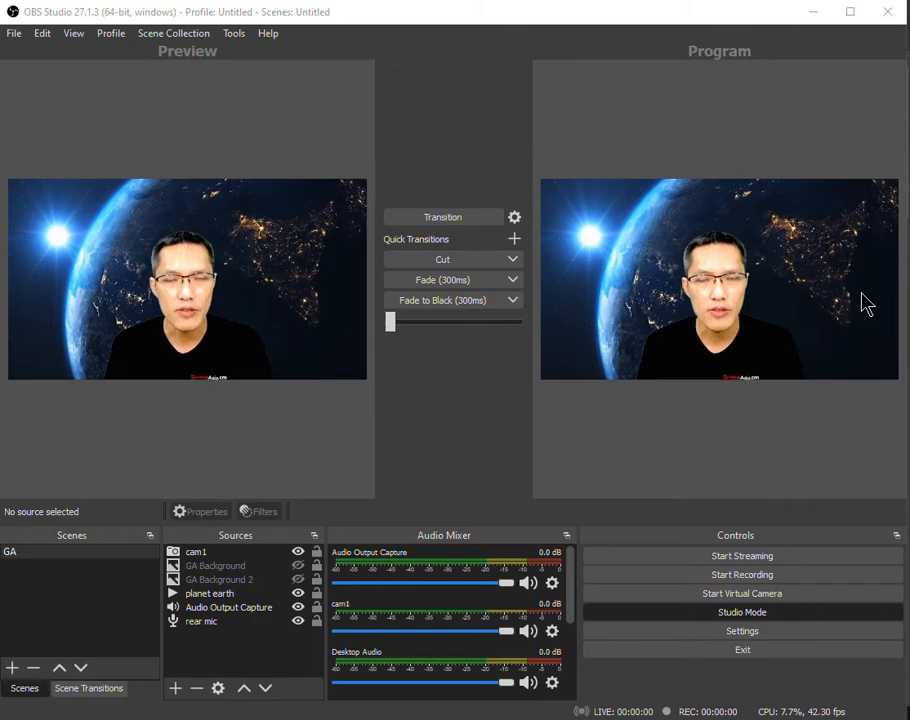
Step: View the Google search results for OBS in the browser and return to OBS Studio
key(alt+Tab)
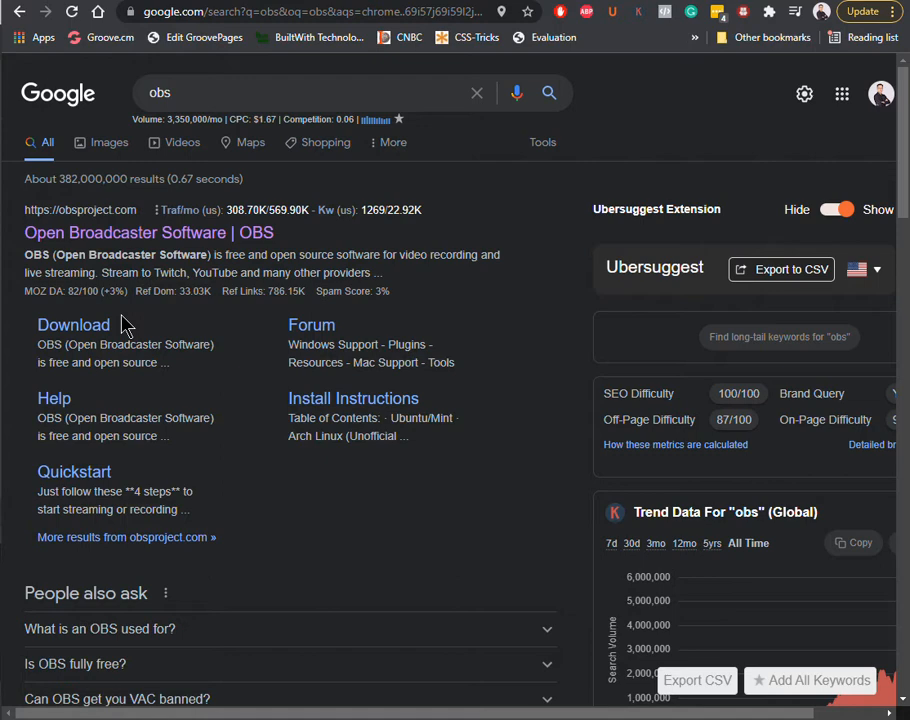
key(alt+Tab)
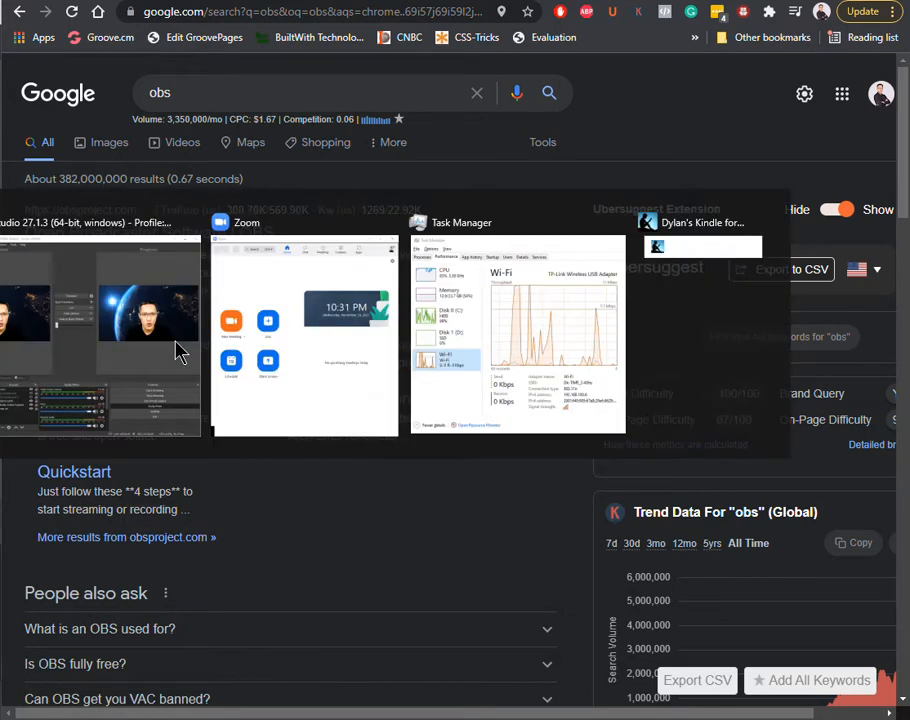
click(180, 352)
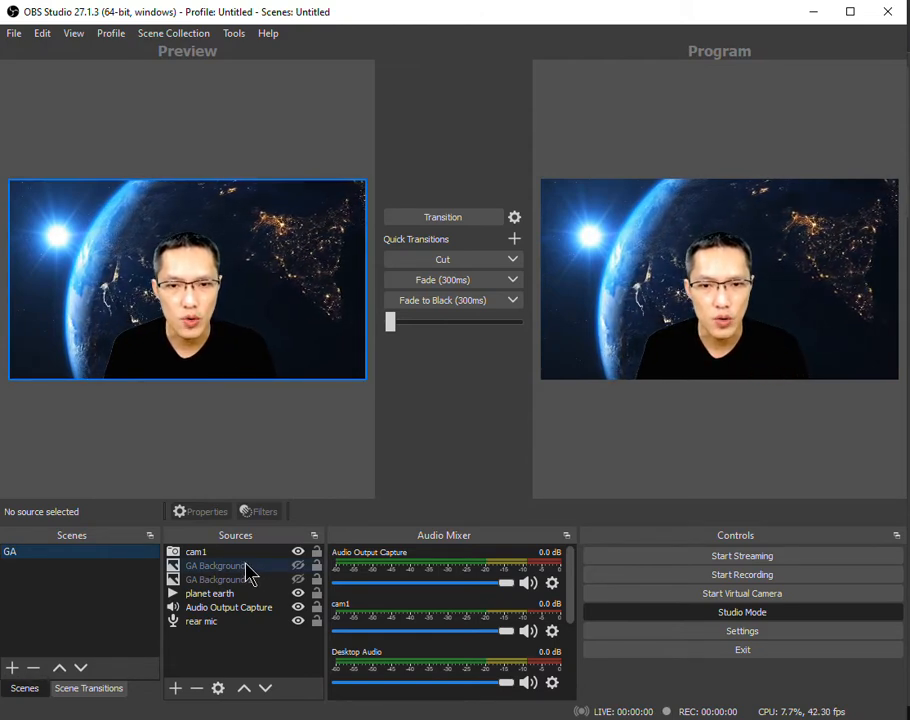
Step: Show GA Background in the GA scene, and replace it with GA Background 2
click(296, 565)
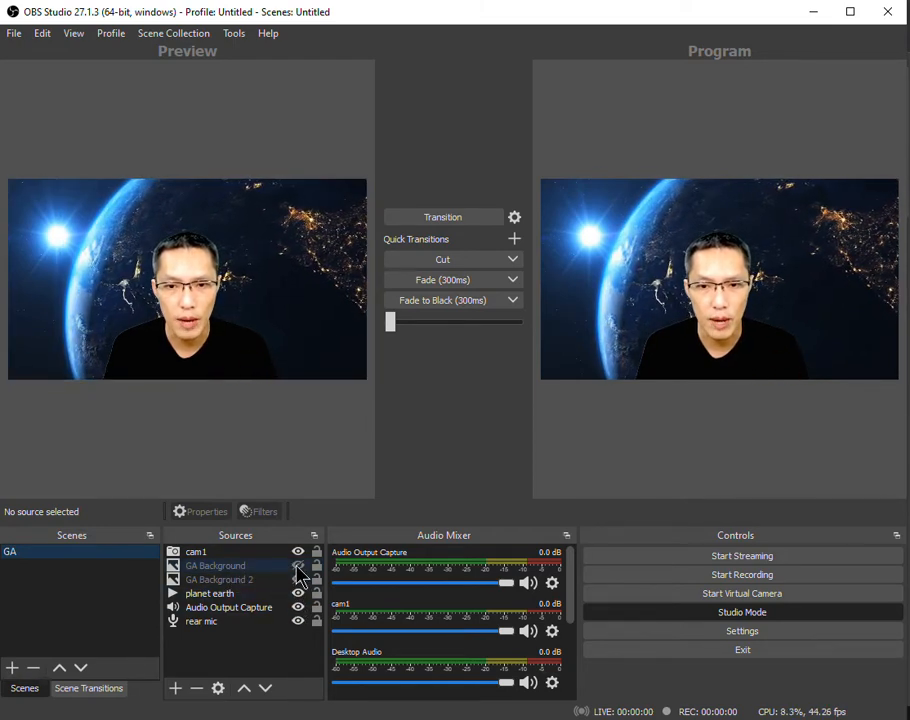
click(297, 566)
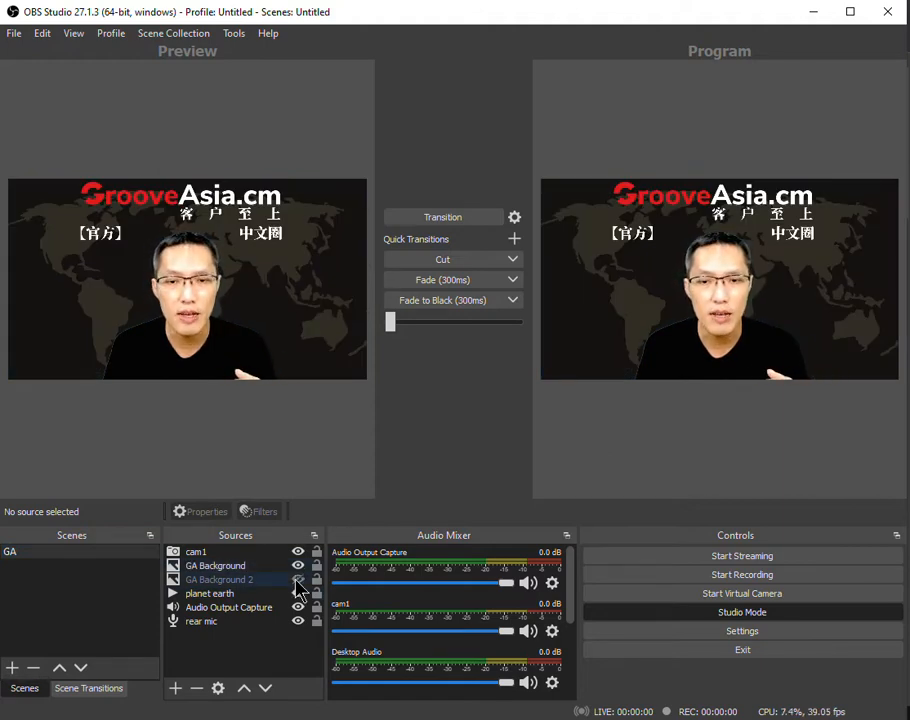
click(297, 580)
click(297, 566)
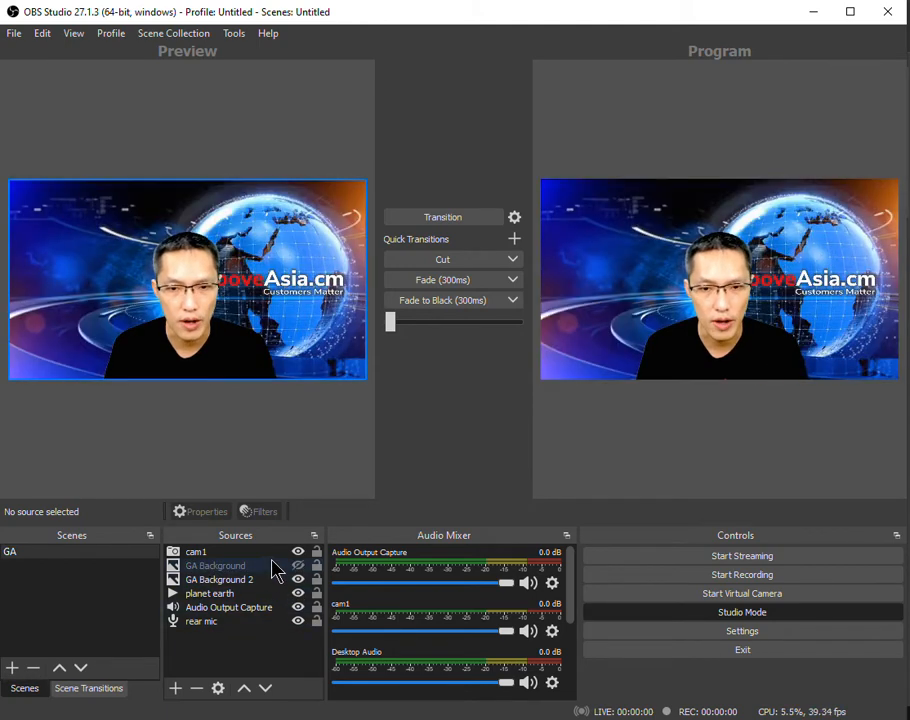
Step: Toggle the cam1 source off and on, and make it slightly smaller along the lower edge of the canvas
click(296, 554)
click(296, 554)
mouse_move(140, 298)
mouse_down()
mouse_move(150, 298)
mouse_move(138, 305)
mouse_up()
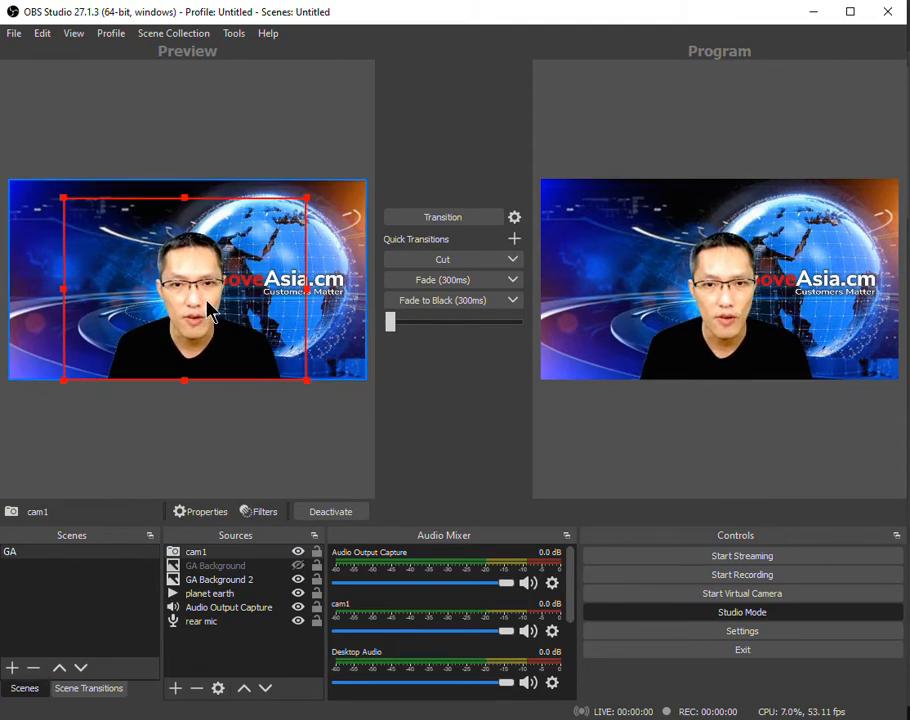
drag(307, 212, 288, 213)
drag(194, 313, 200, 319)
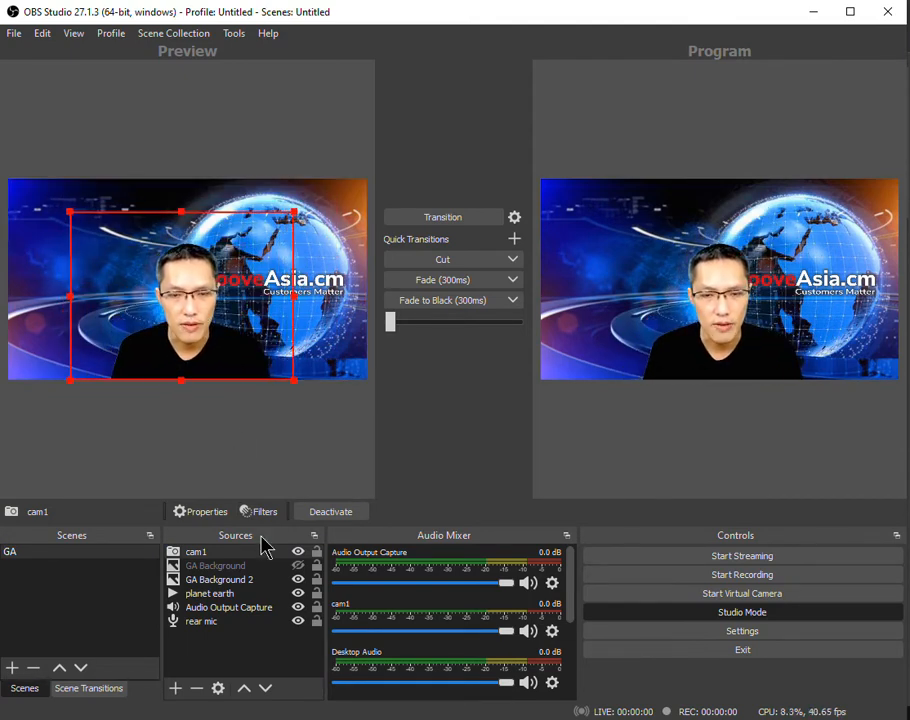
Step: Replace the GA scene with an empty scene named Demo
right_click(103, 564)
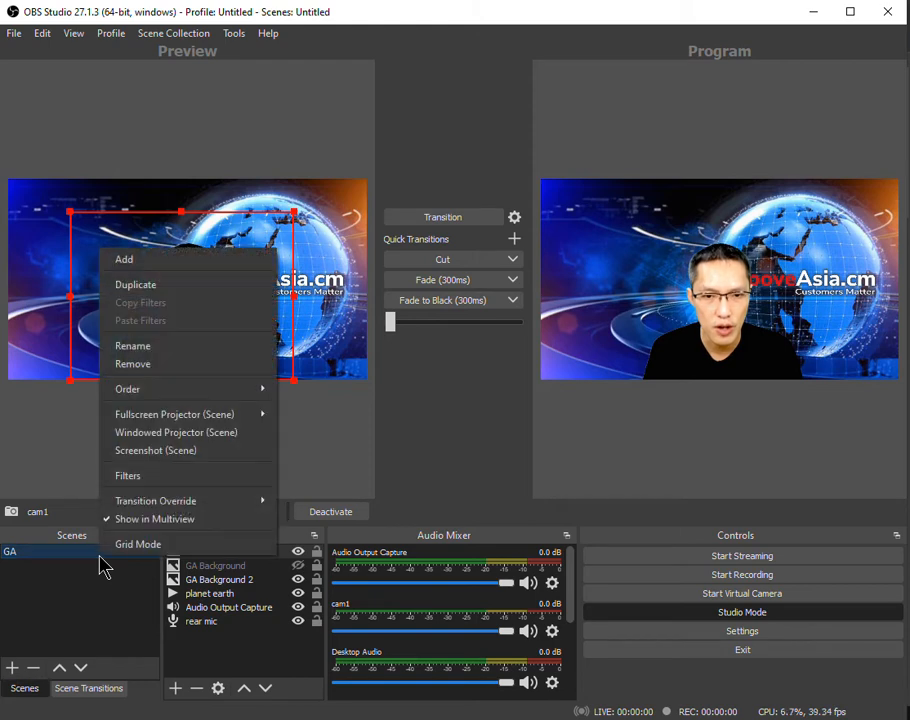
click(174, 366)
click(522, 393)
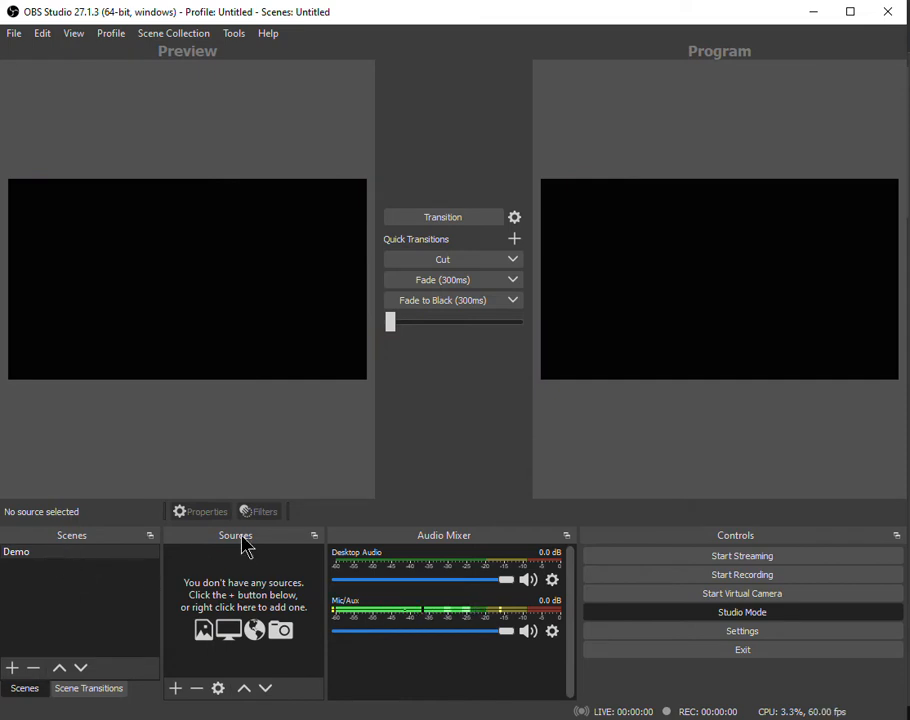
Step: Add a Video Capture Device source named cam1 that uses the 罗技高清网络摄像机 C930c webcam
click(176, 689)
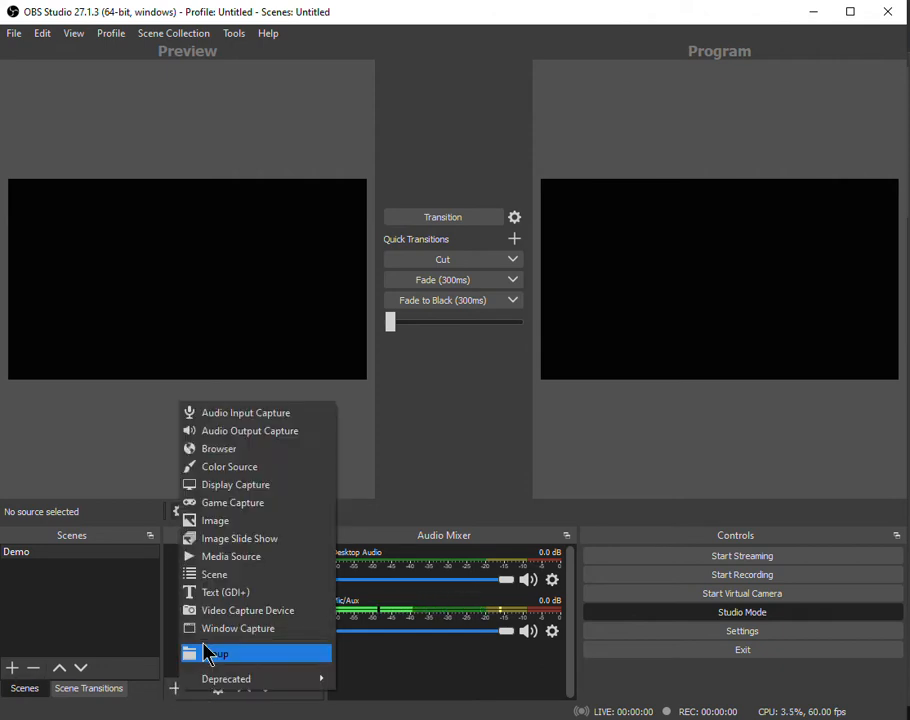
click(252, 612)
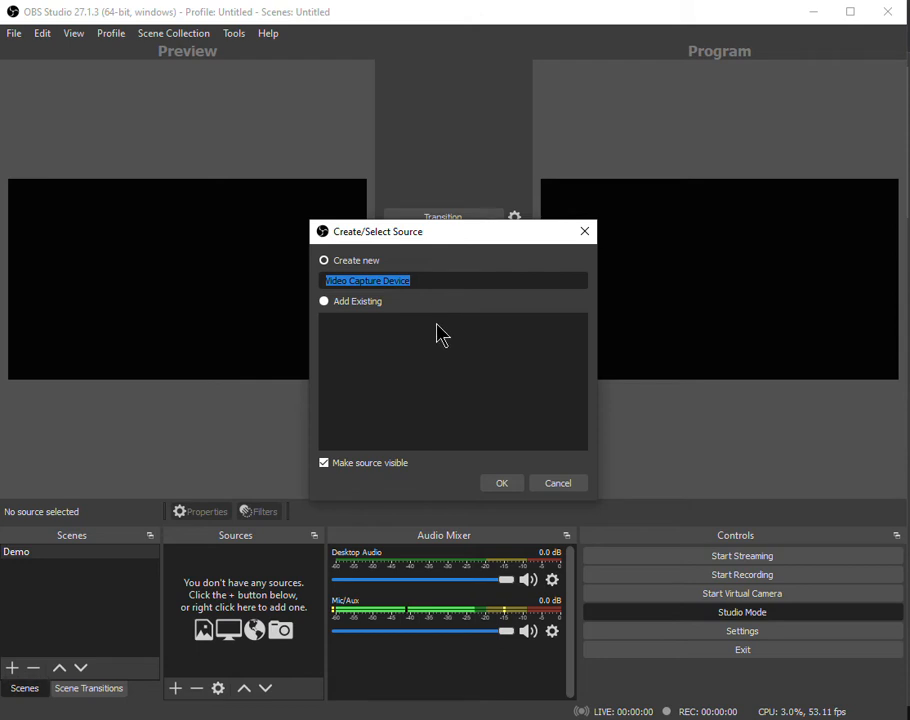
text(cam1)
click(508, 485)
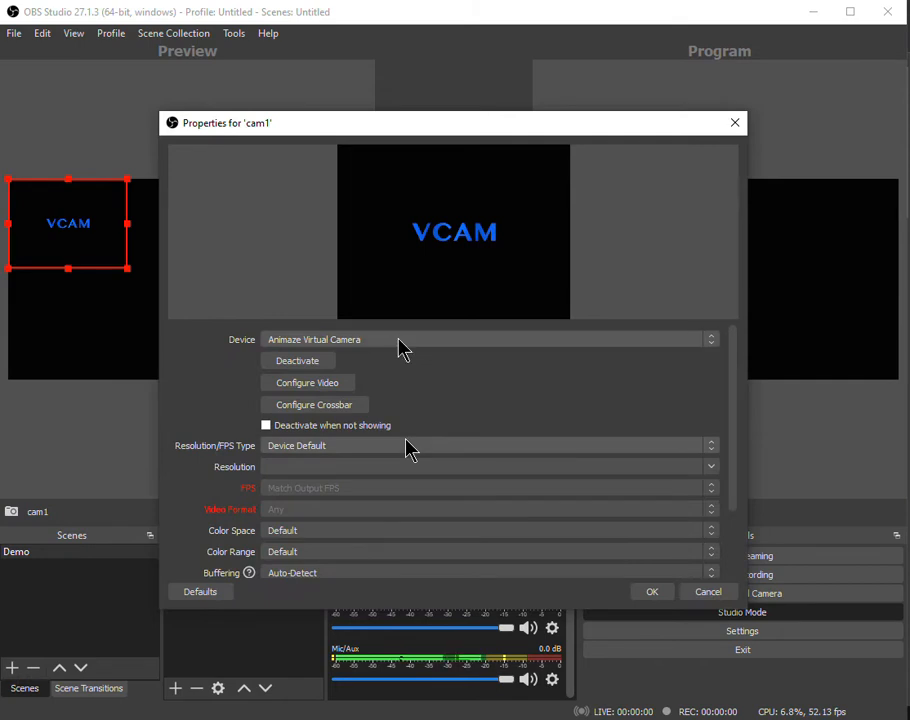
click(400, 341)
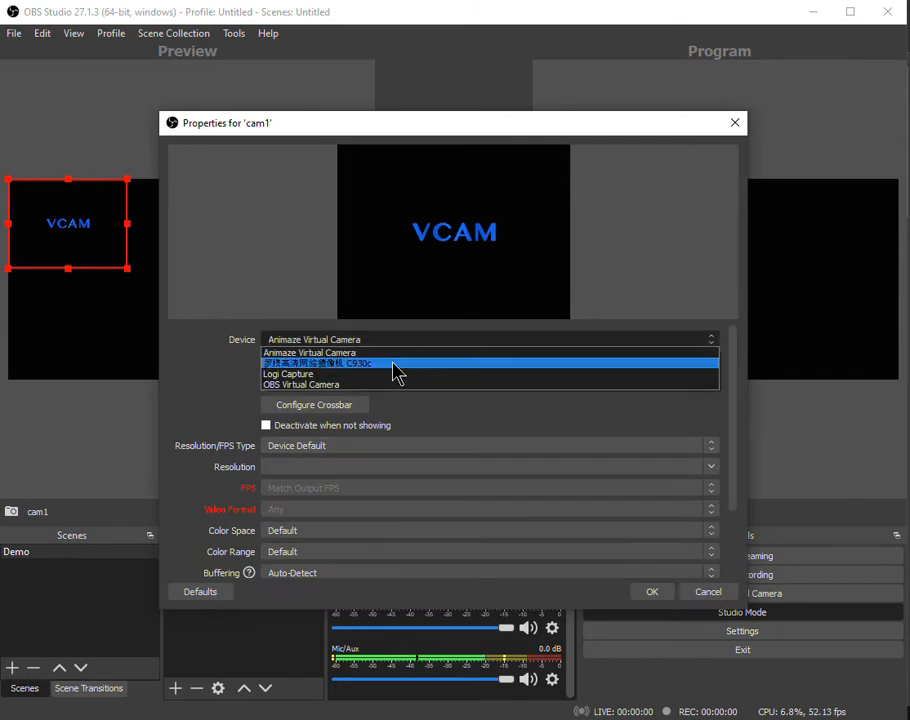
click(396, 363)
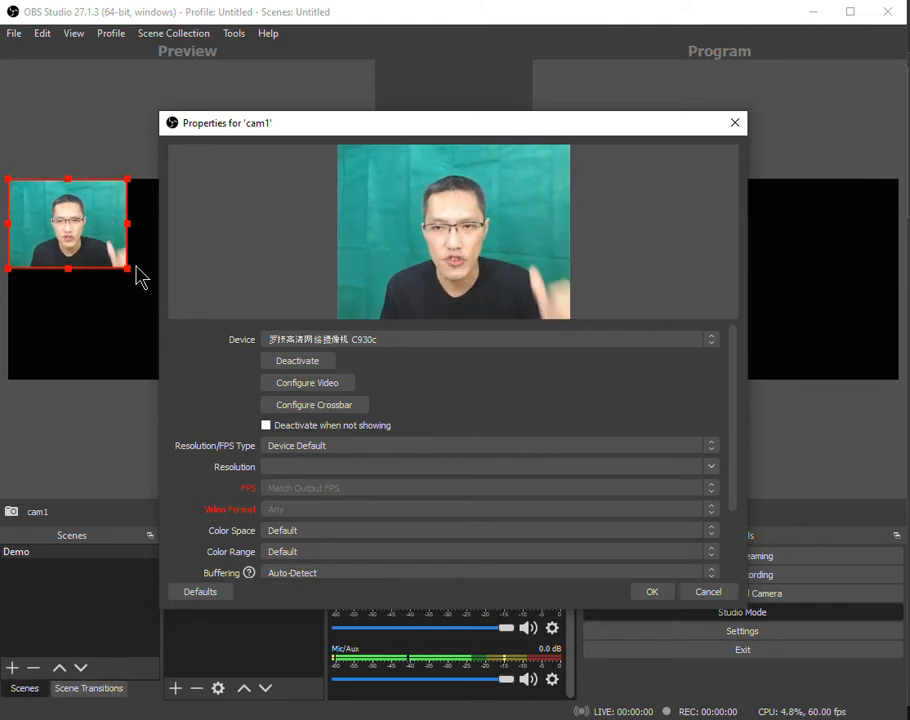
Step: Try other brightness levels for the webcam, reset its video settings to default, and accept the cam1 properties
click(325, 383)
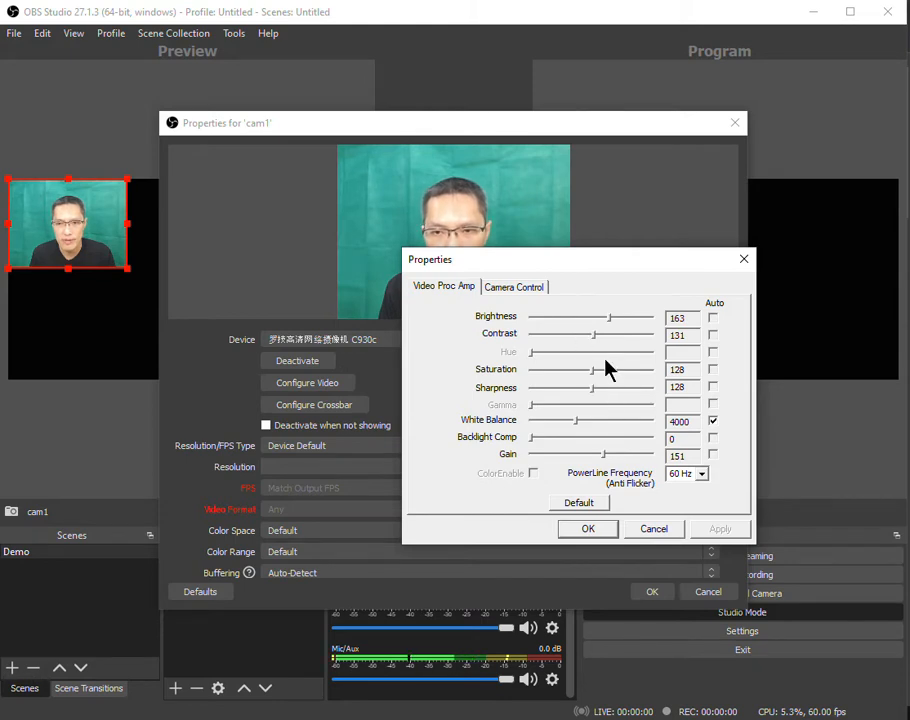
drag(612, 325, 588, 350)
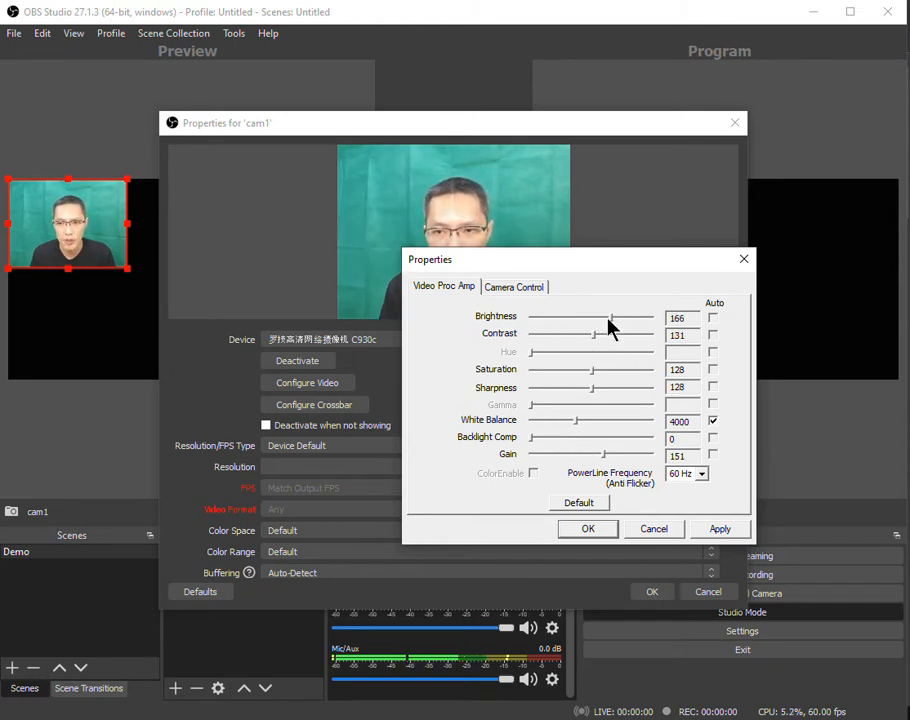
drag(612, 325, 607, 326)
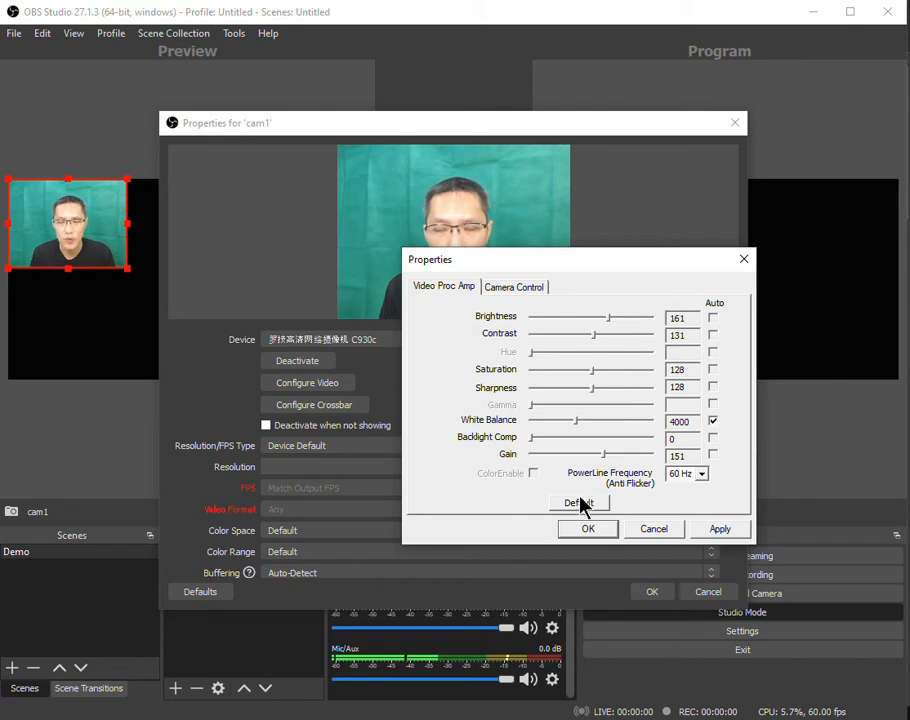
click(578, 506)
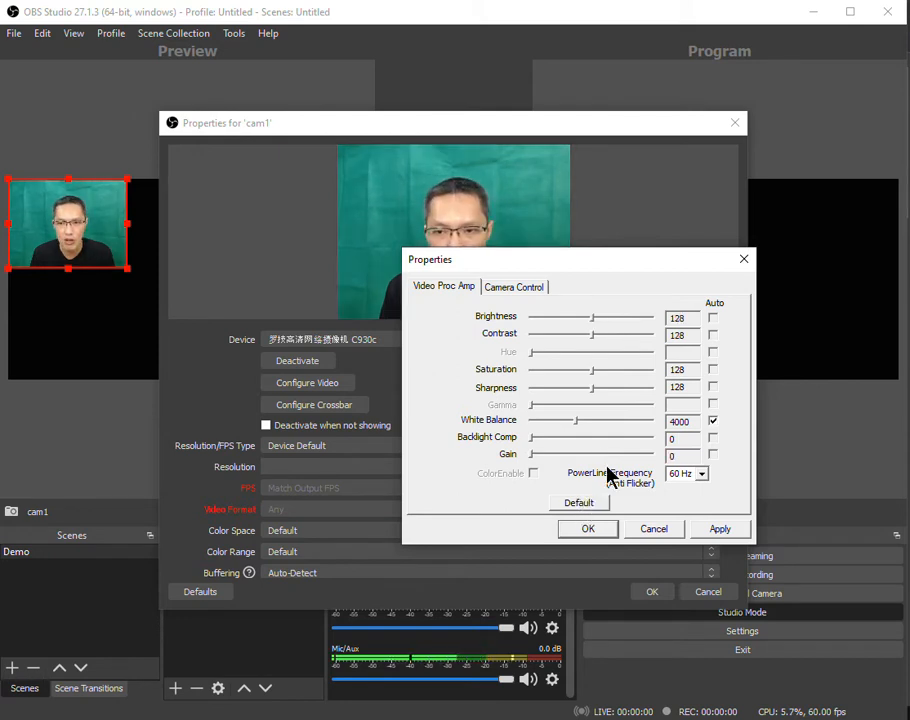
click(614, 522)
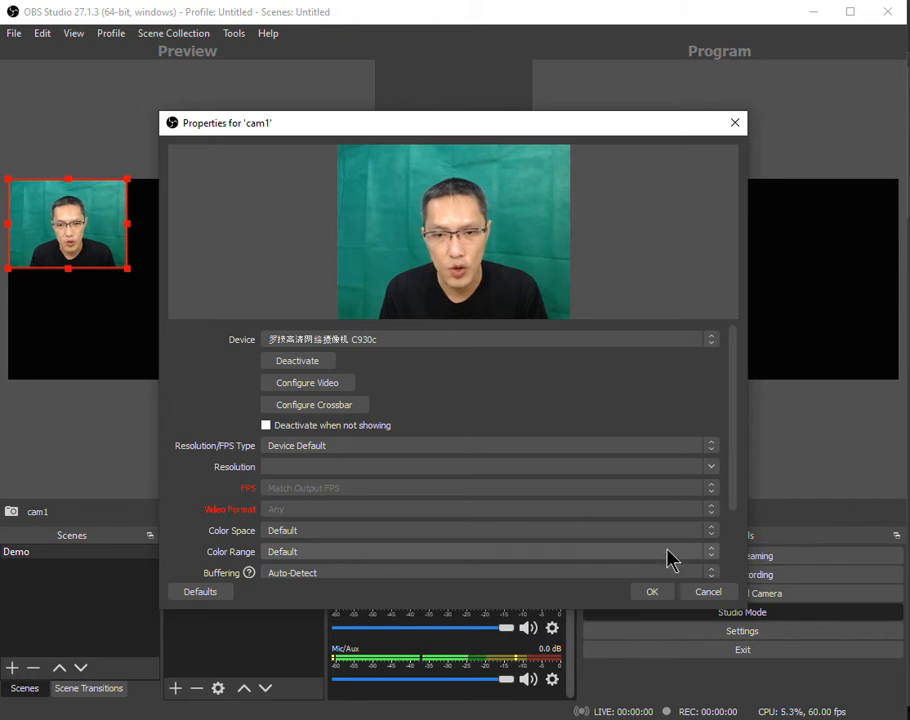
click(651, 594)
Step: Move the cam1 source toward the middle of the preview and enlarge it to the full canvas height
drag(62, 232, 133, 252)
drag(199, 298, 318, 380)
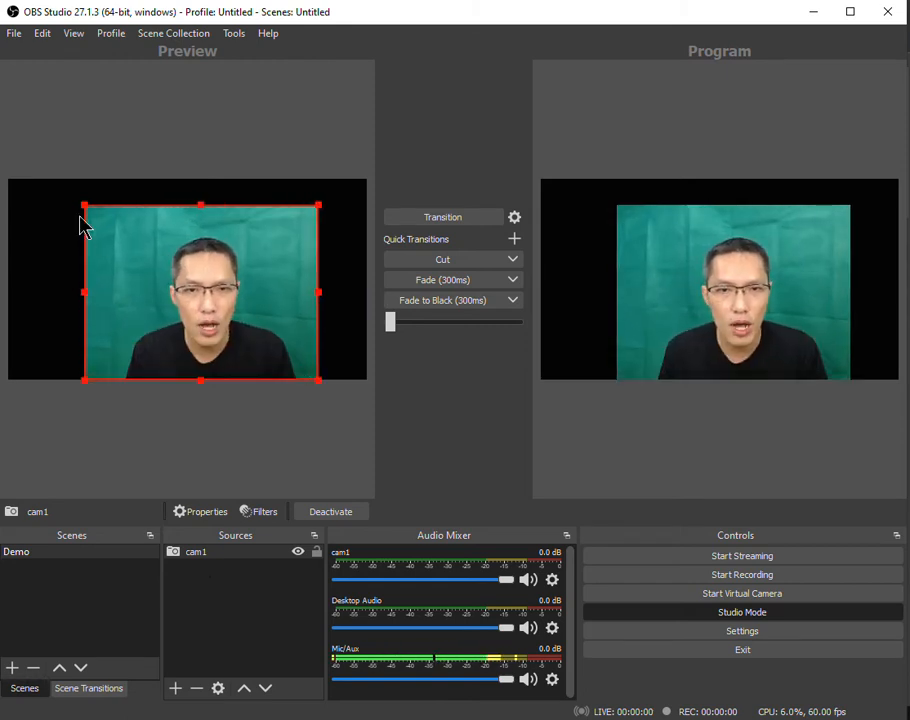
drag(82, 201, 49, 179)
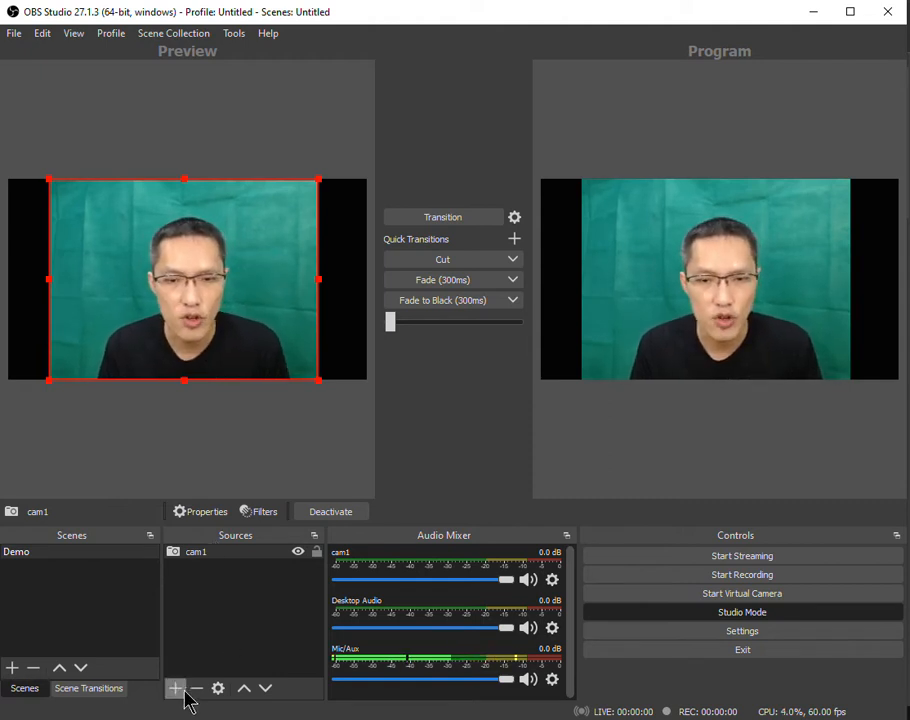
Step: Add a Chroma Key effect filter with its default name to the cam1 source
right_click(198, 563)
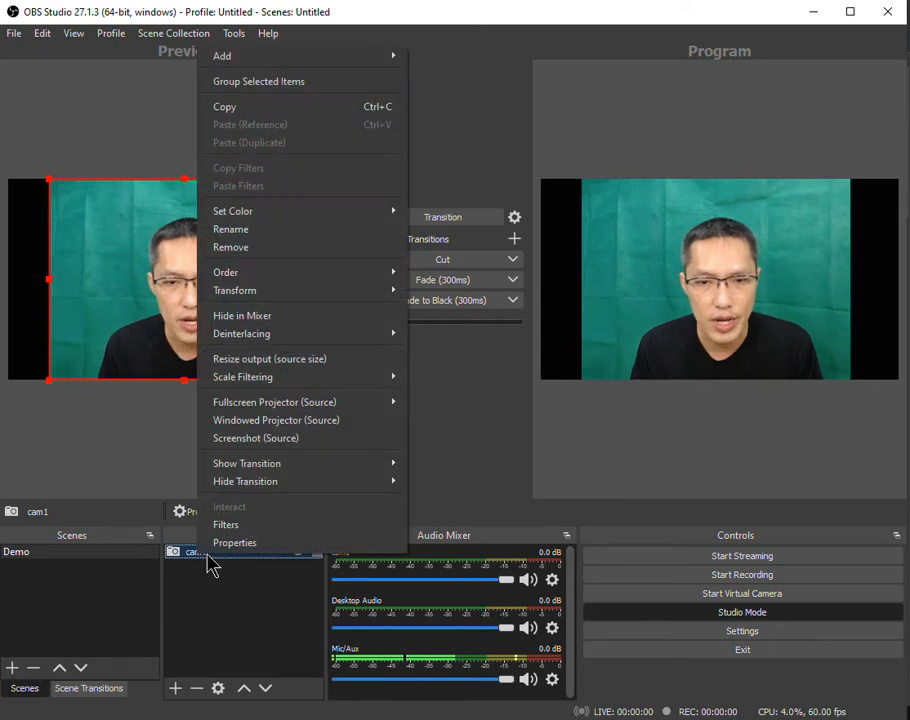
click(236, 525)
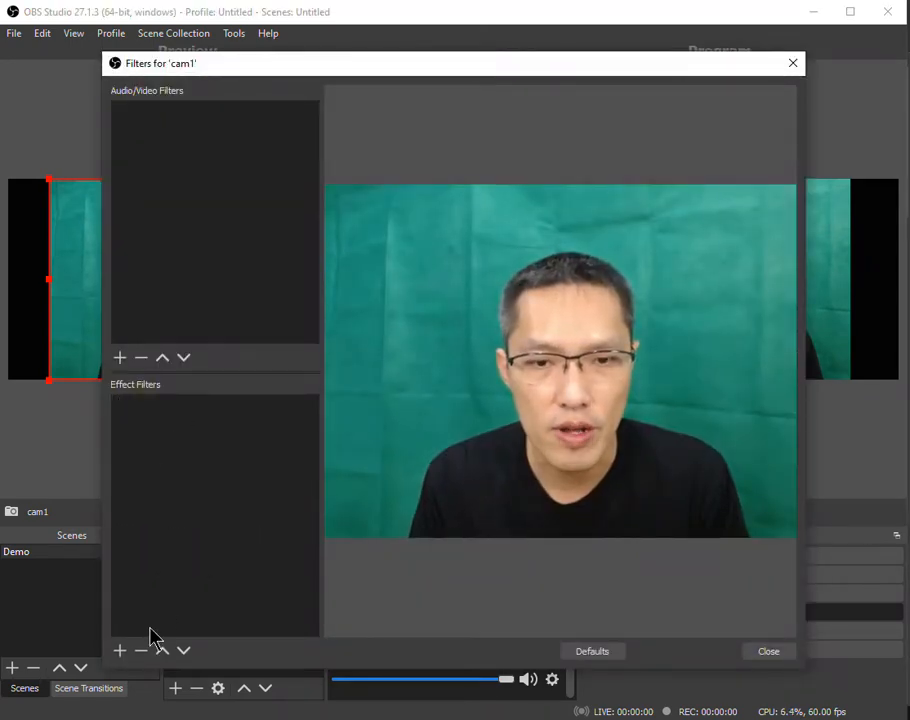
click(119, 651)
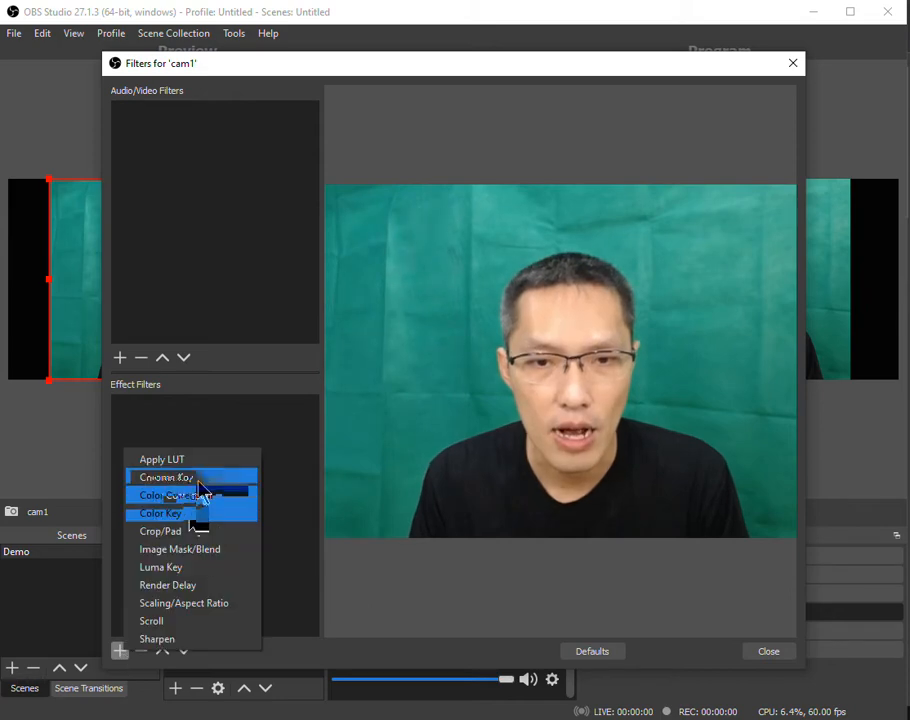
click(199, 480)
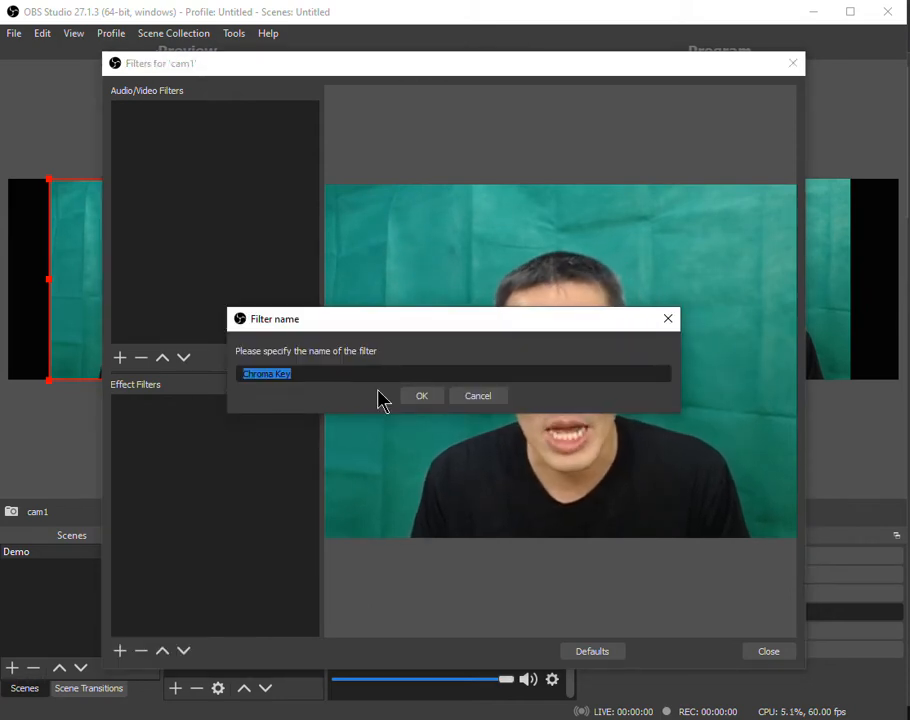
click(422, 397)
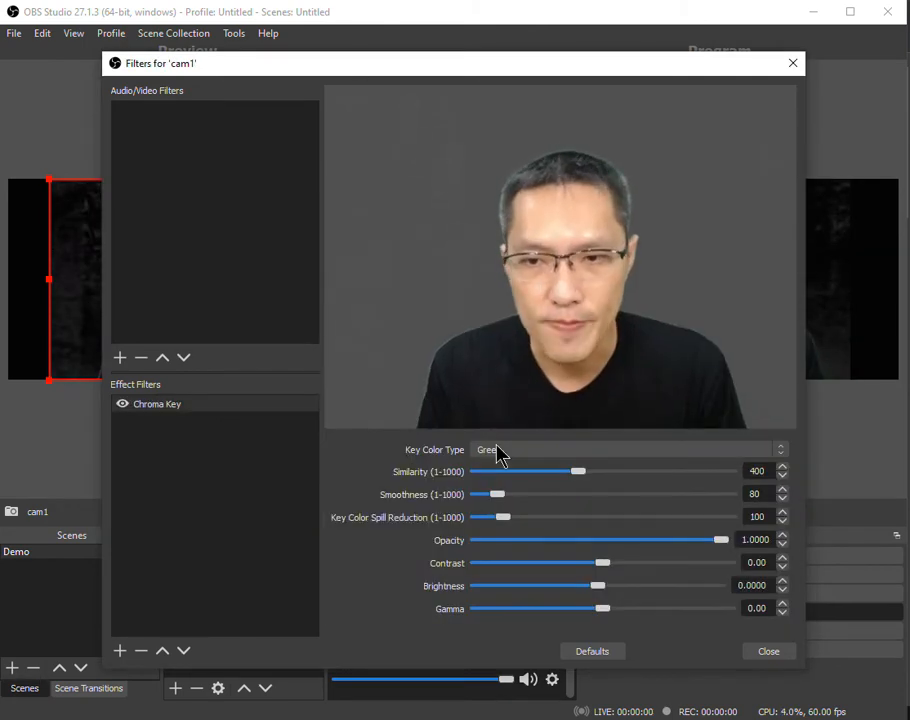
Step: Set the Chroma Key similarity to 439 and smoothness to 66, and close the filter settings
mouse_move(577, 475)
mouse_down()
mouse_move(480, 477)
mouse_move(672, 482)
mouse_move(592, 484)
mouse_up()
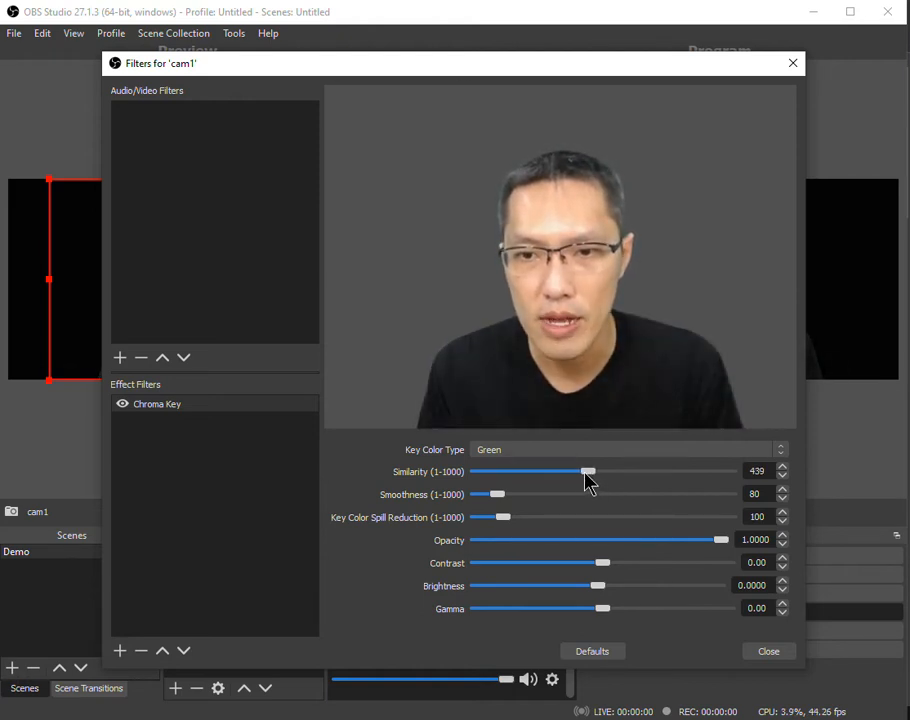
mouse_move(501, 500)
mouse_down()
mouse_move(534, 502)
mouse_move(499, 500)
mouse_up()
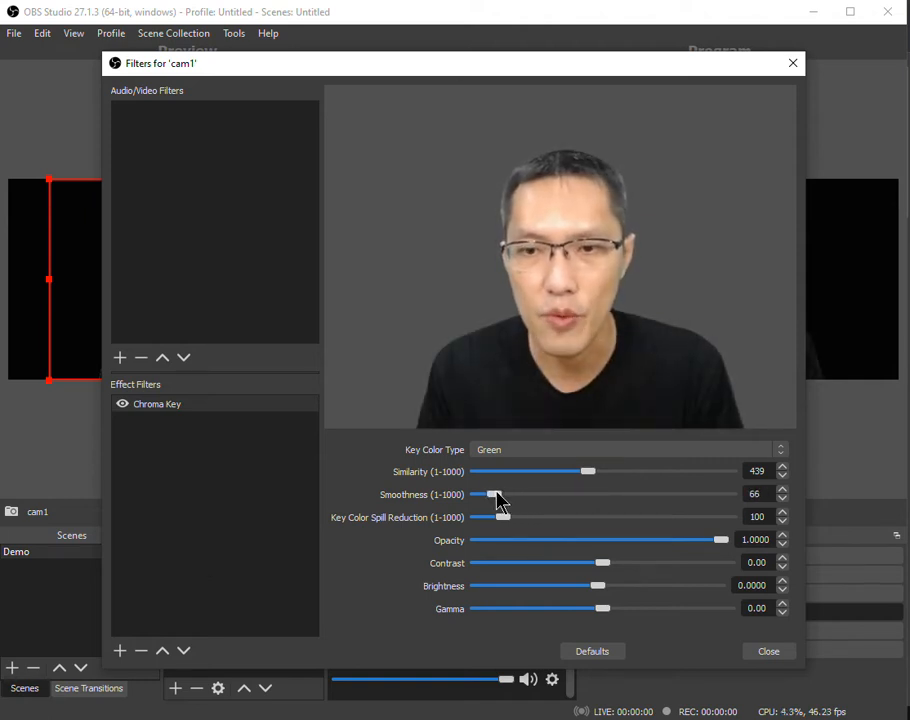
drag(496, 499, 499, 500)
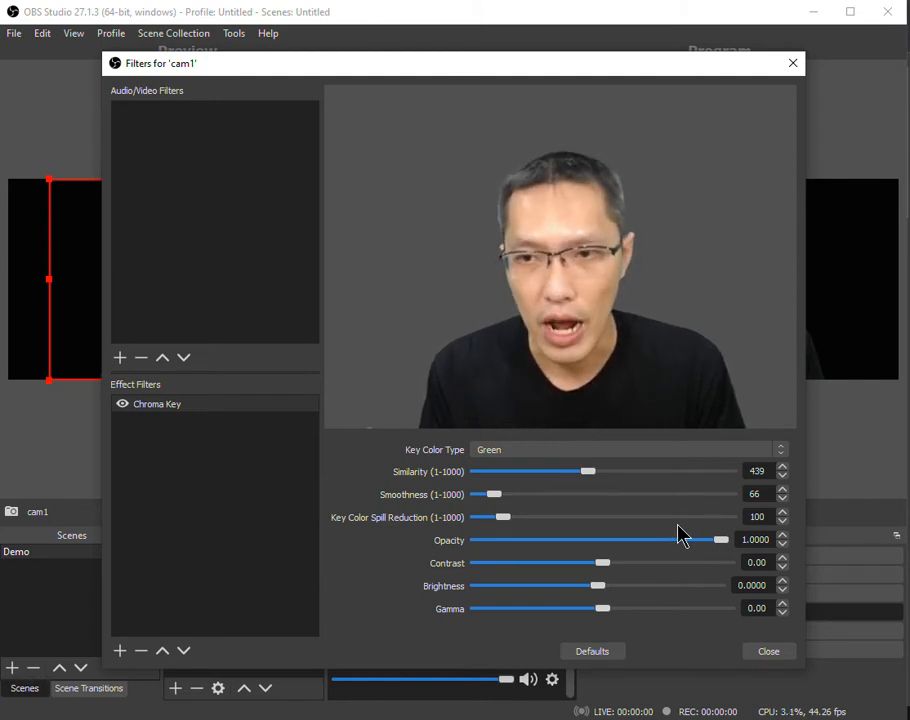
click(766, 652)
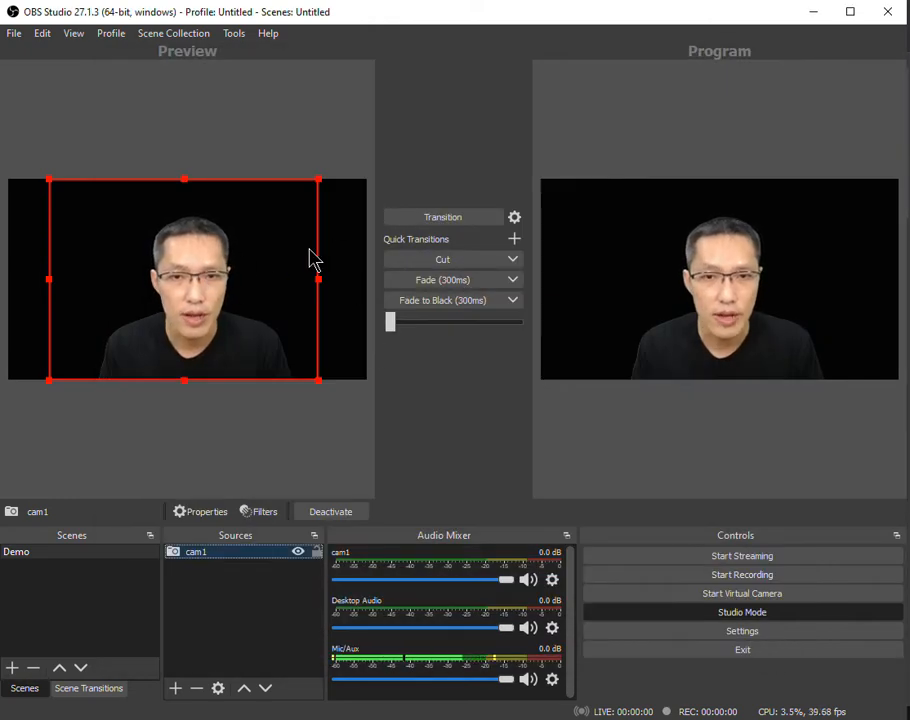
Step: Shrink the keyed cam1 source and centre it along the lower edge of the preview canvas
mouse_move(318, 180)
mouse_down()
mouse_move(246, 236)
mouse_move(89, 299)
mouse_move(310, 180)
mouse_up()
drag(257, 244, 240, 252)
drag(301, 187, 264, 223)
drag(207, 280, 245, 274)
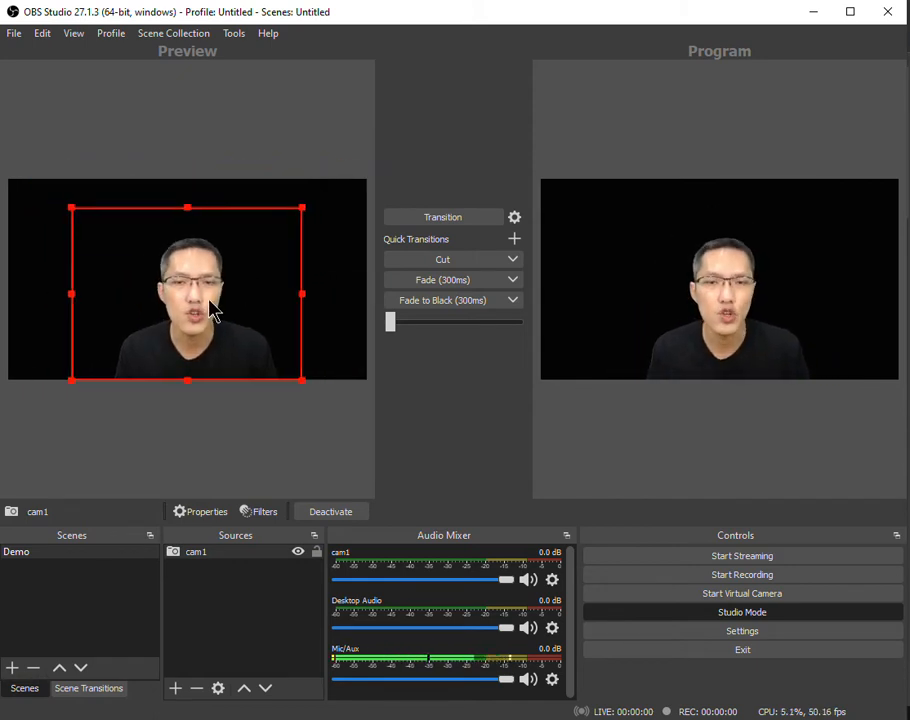
Step: Add a new image source named GA BG 1 to the Demo scene
click(176, 689)
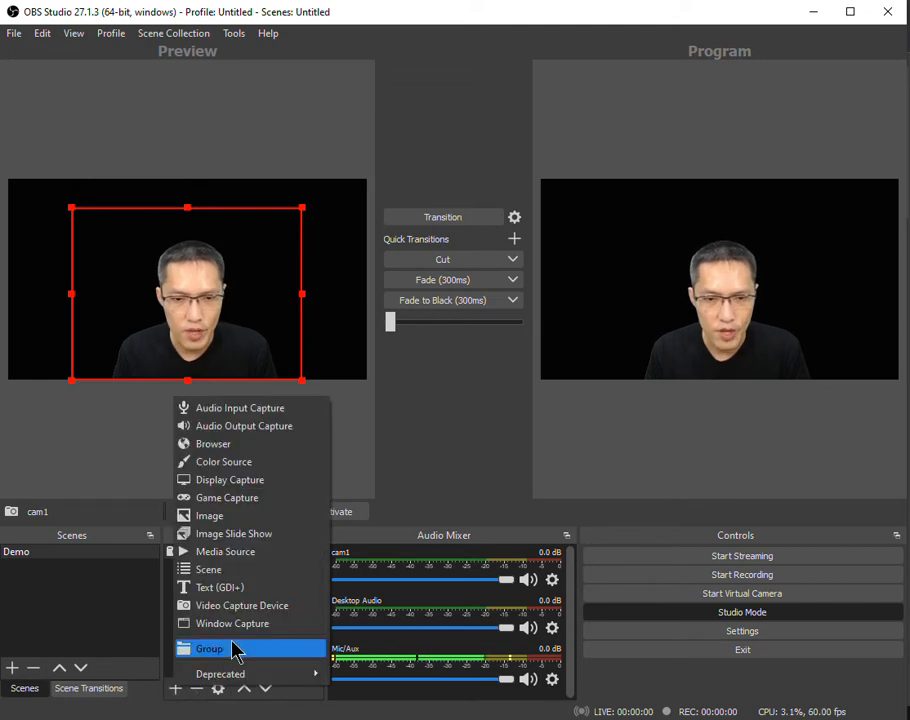
click(264, 517)
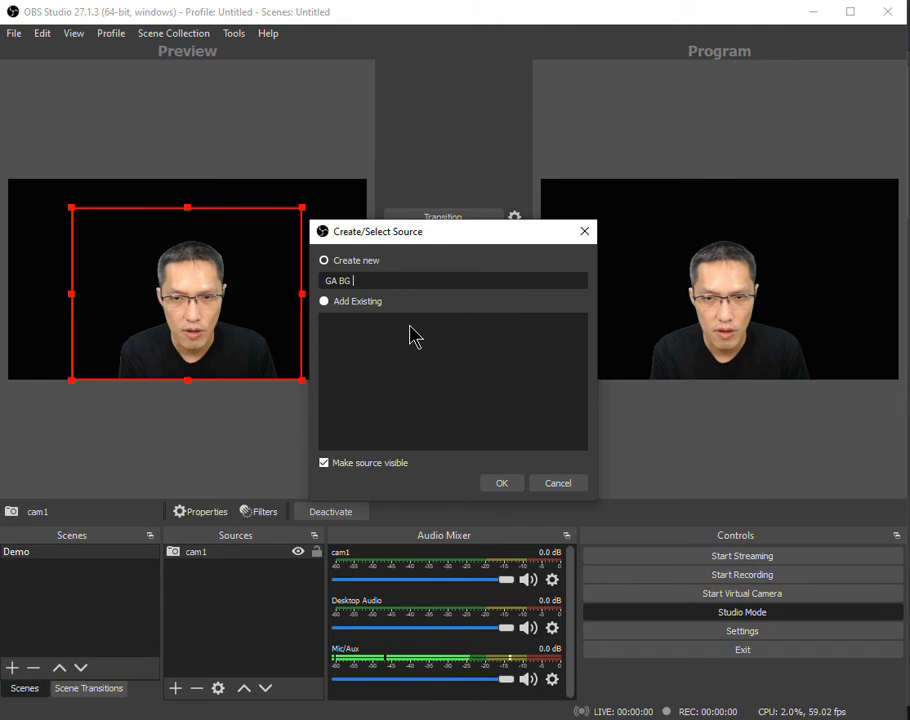
click(503, 487)
Step: Load 客户至上2.png from the Virtual Backgrounds folder in Pictures as the GA BG 1 image and accept its properties
click(703, 474)
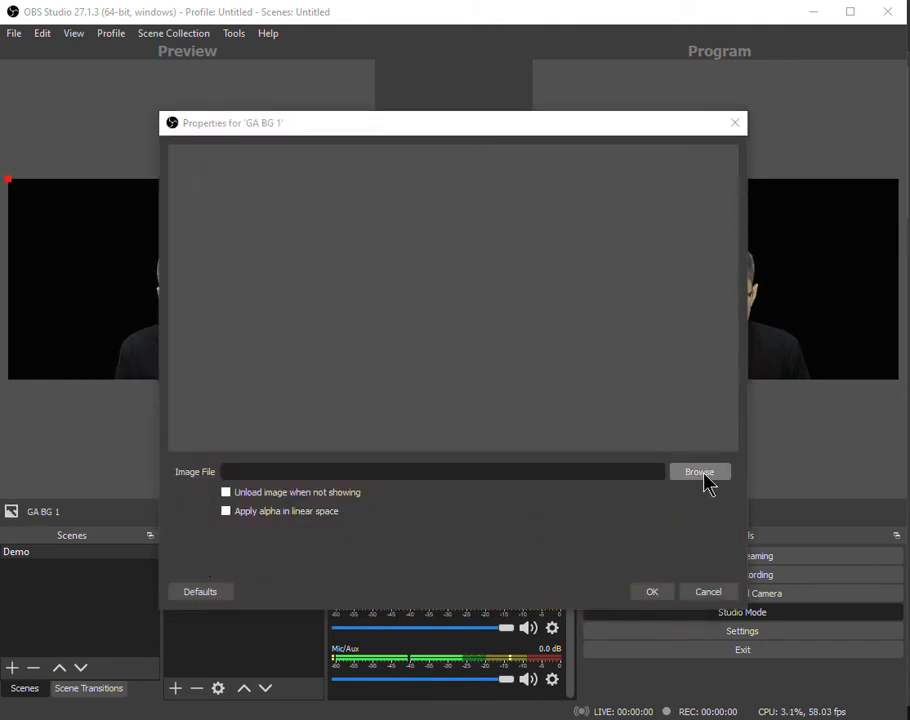
click(234, 433)
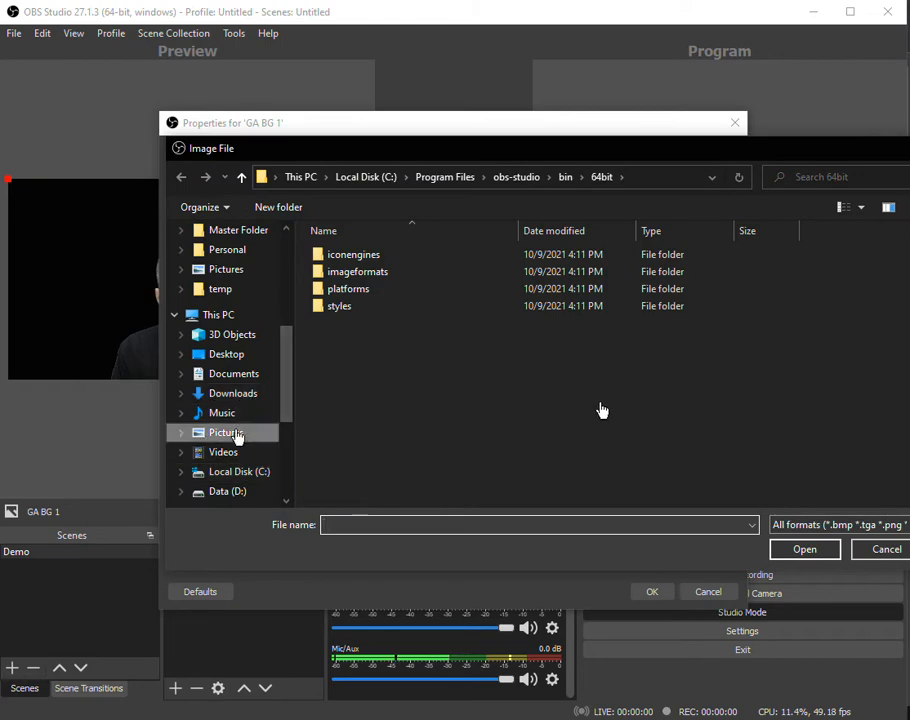
scroll(610, 390, down, 3)
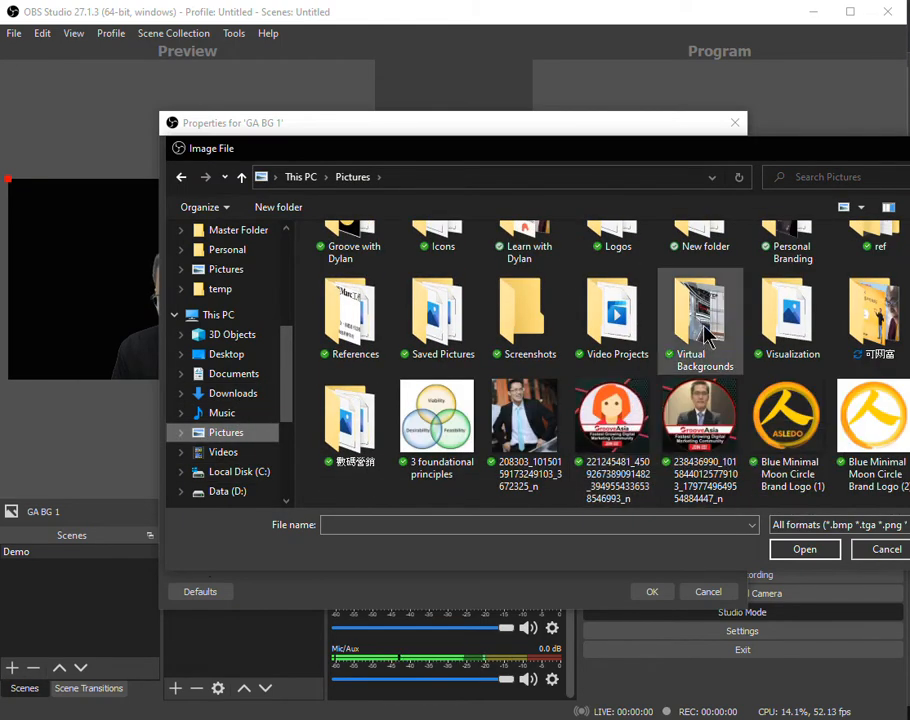
double_click(706, 330)
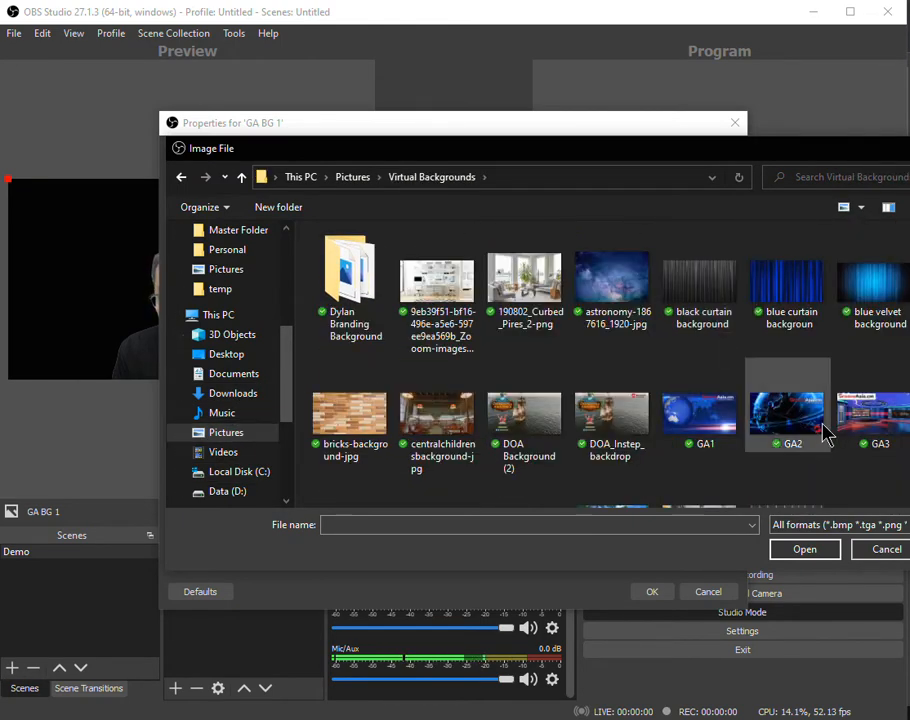
scroll(740, 440, down, 10)
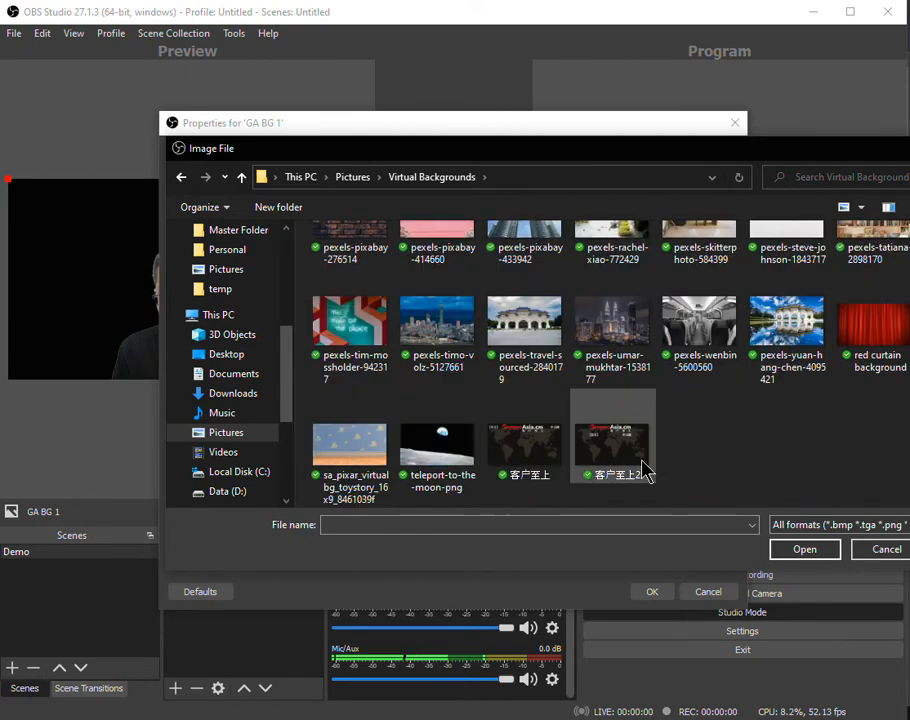
double_click(613, 458)
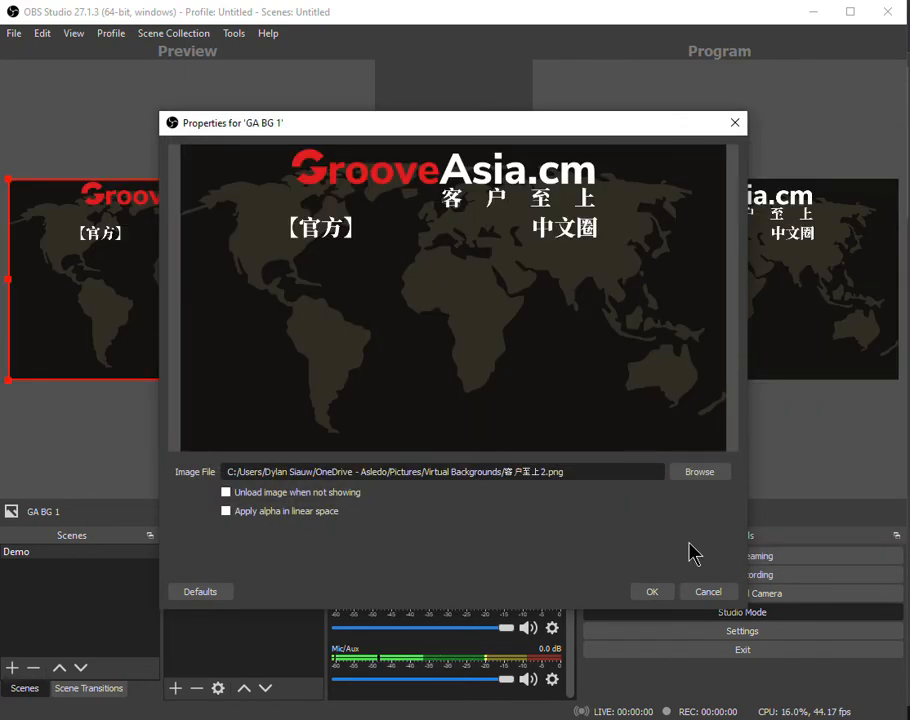
click(664, 590)
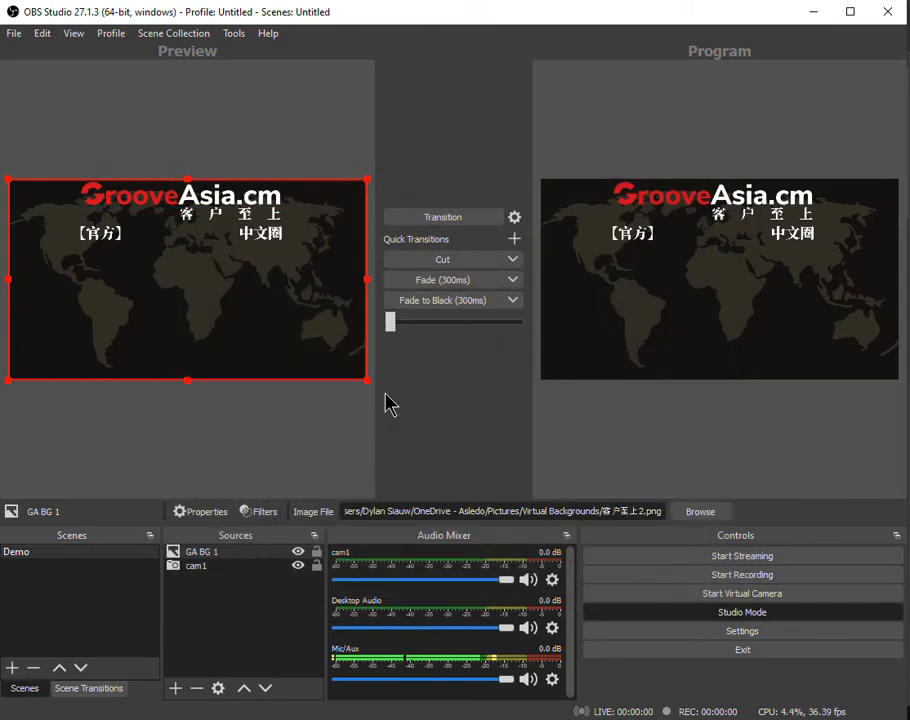
Step: Move cam1 above GA BG 1 in the source order so the webcam is in front of the background
click(229, 567)
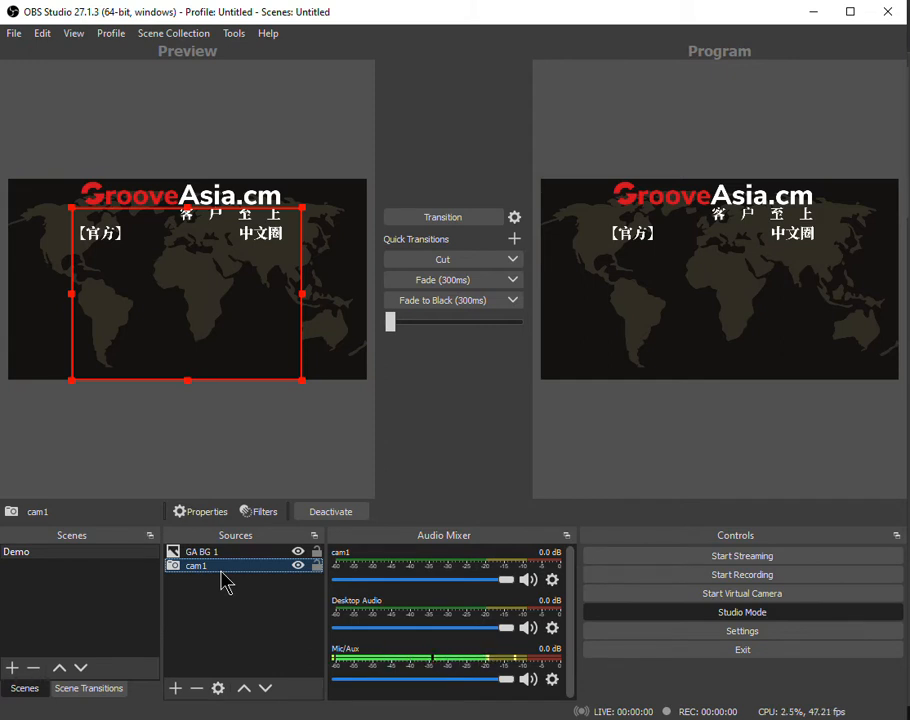
drag(219, 572, 222, 556)
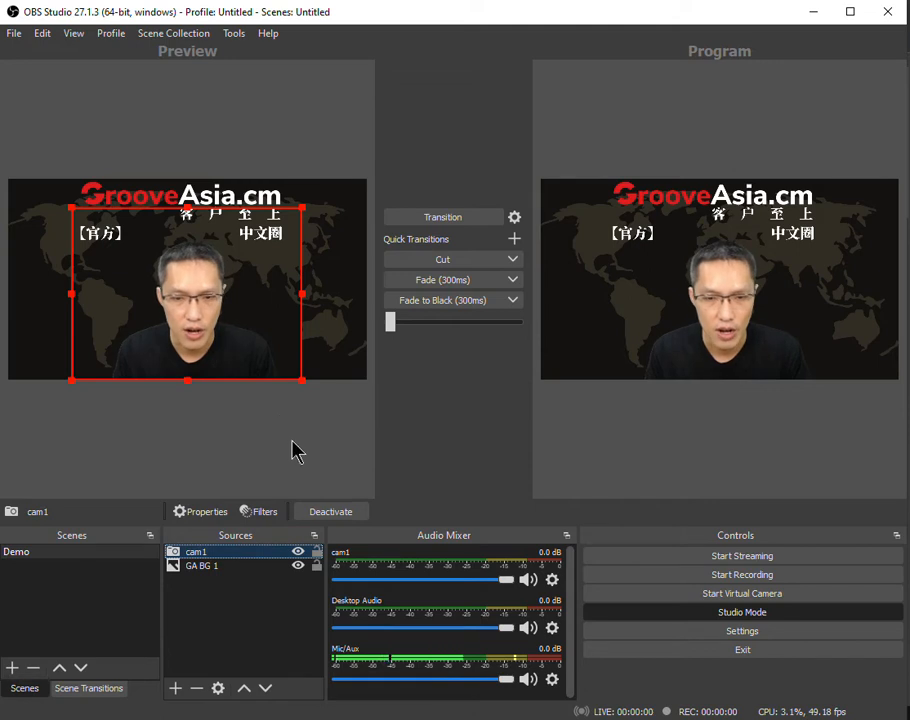
click(221, 568)
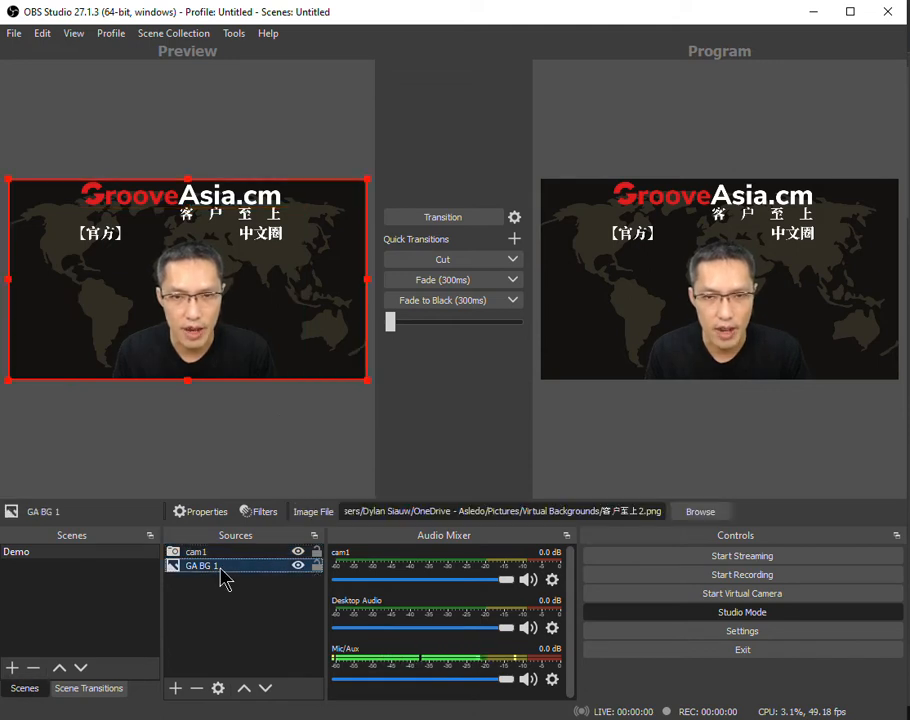
Step: Add a second image source named GA BG2 to the scene
click(177, 689)
click(259, 521)
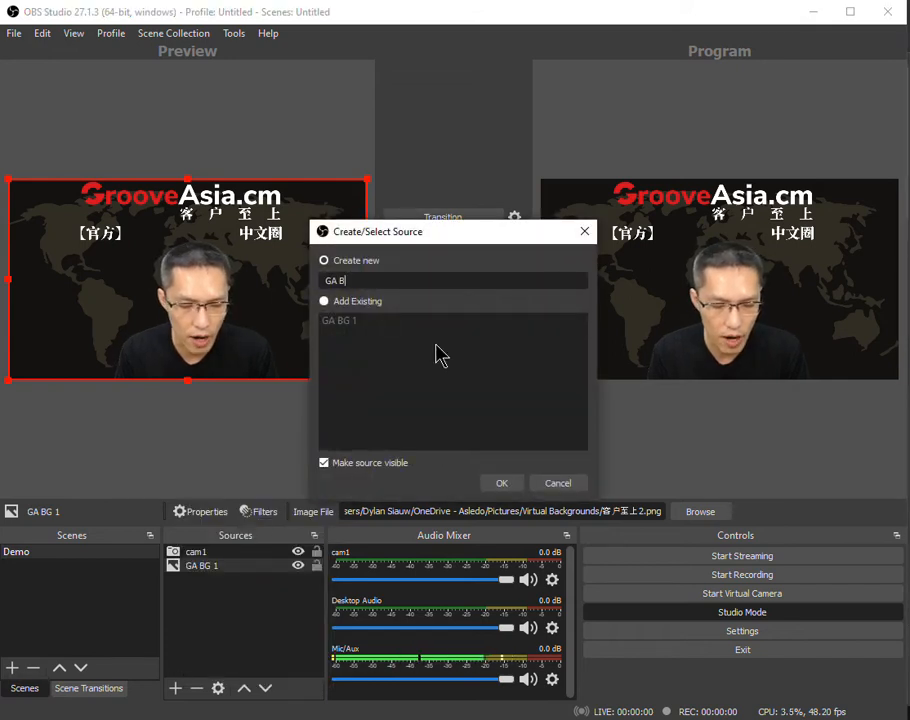
text(GA BG2)
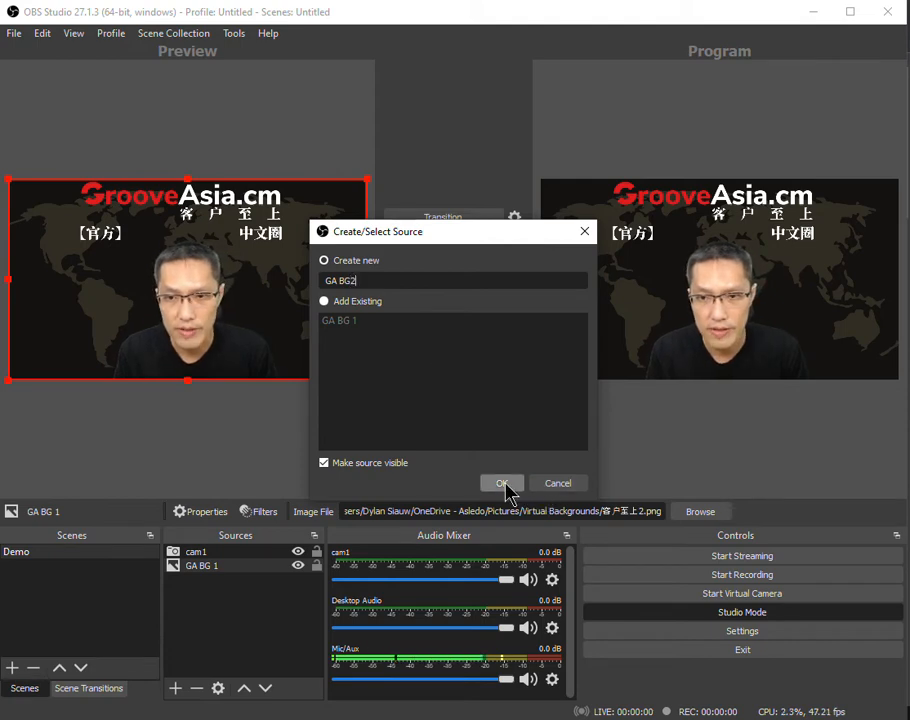
click(504, 487)
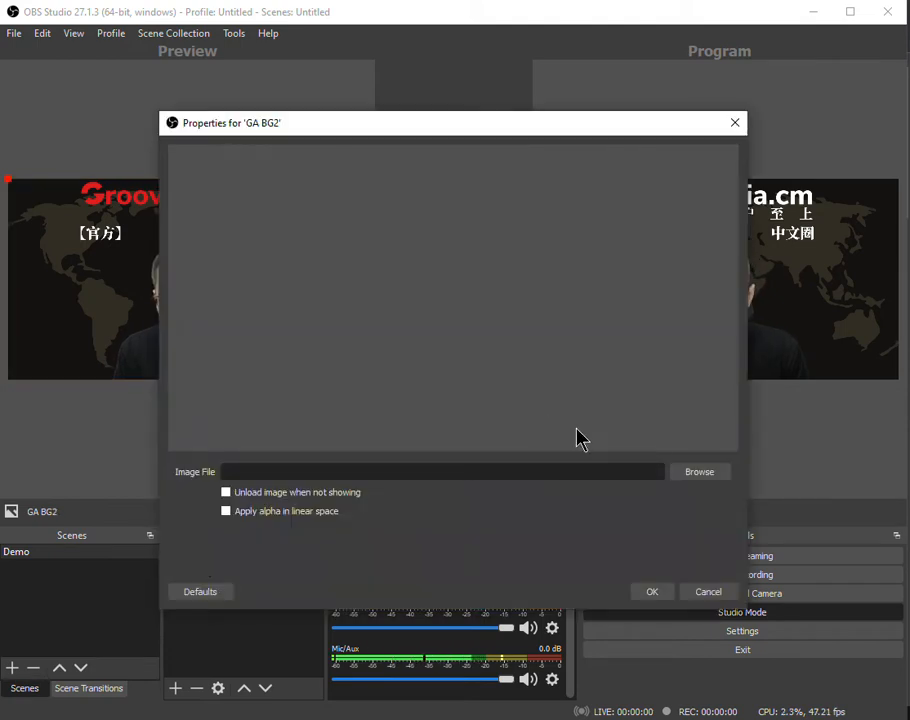
Step: Load GA5.jpg from Virtual Backgrounds into GA BG2 and move that source below GA BG 1
click(684, 474)
scroll(677, 424, down, 3)
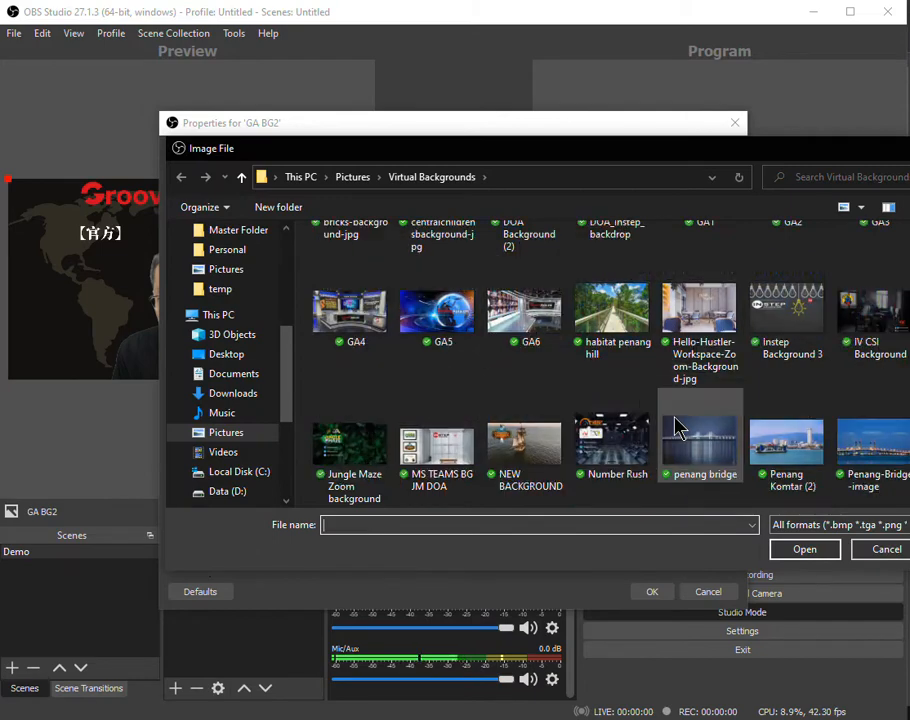
double_click(462, 326)
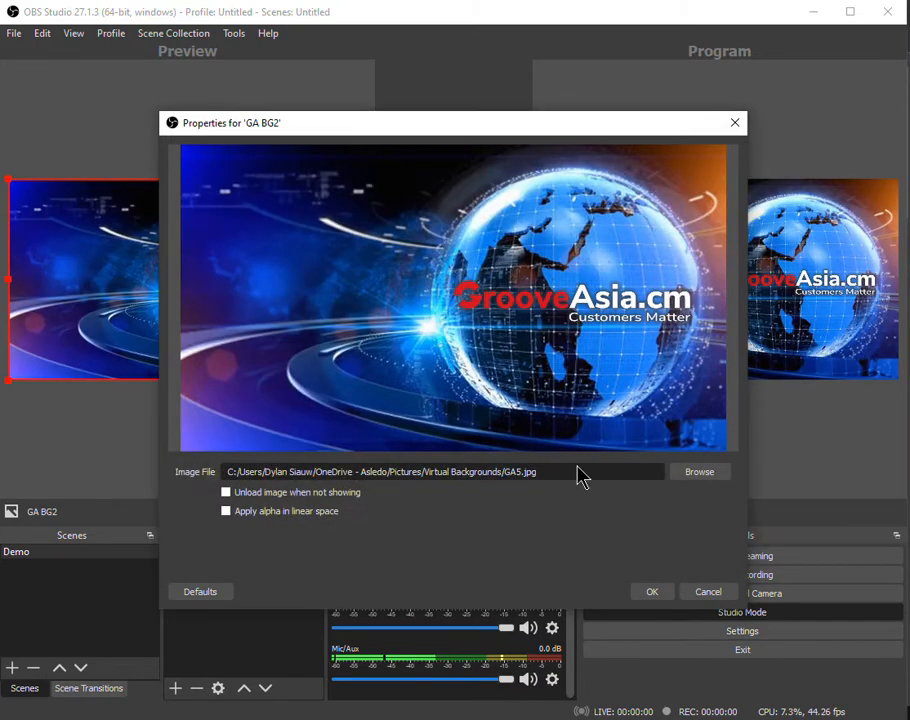
click(666, 592)
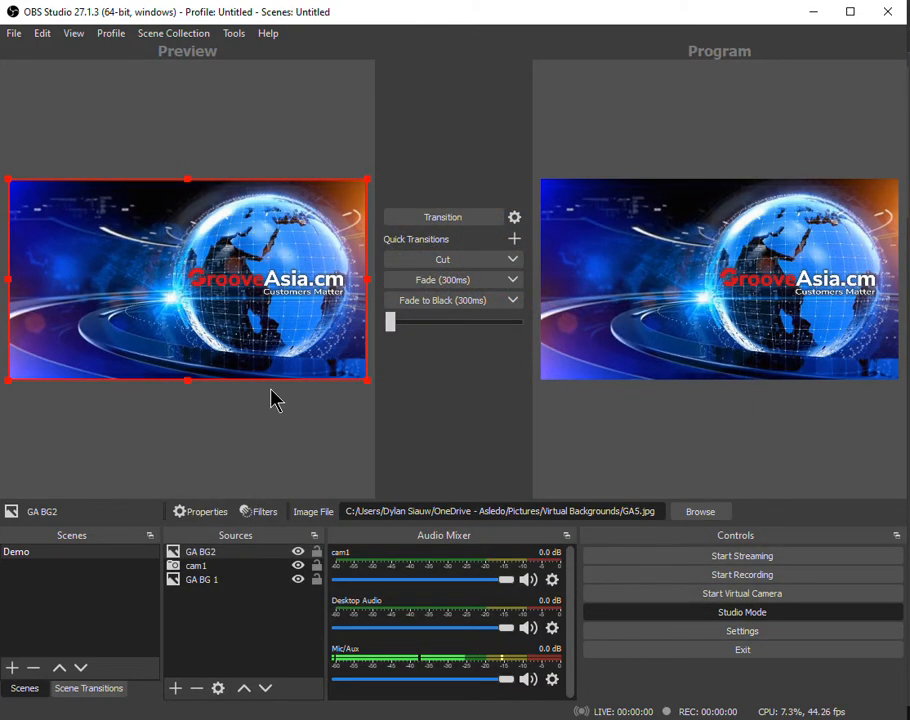
drag(278, 553, 284, 589)
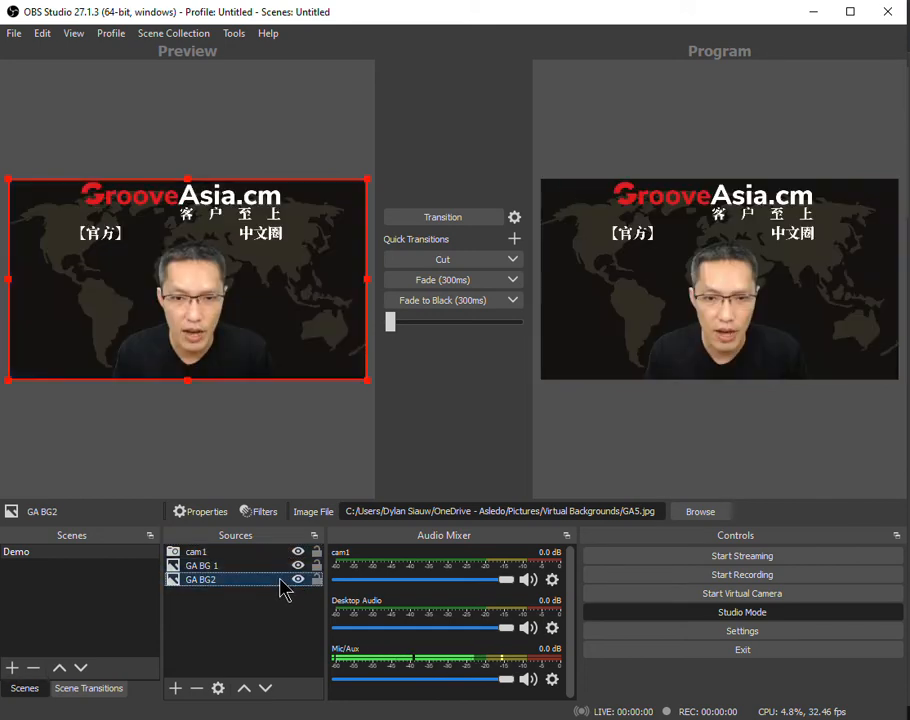
Step: Add a media source to the scene, keeping its default name
click(176, 689)
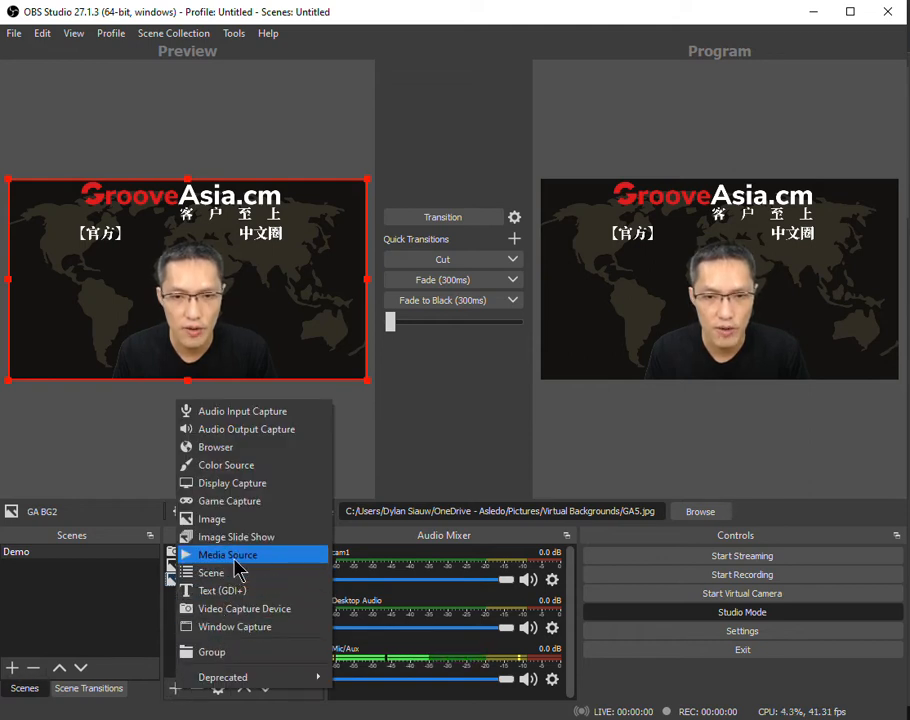
click(232, 557)
click(503, 484)
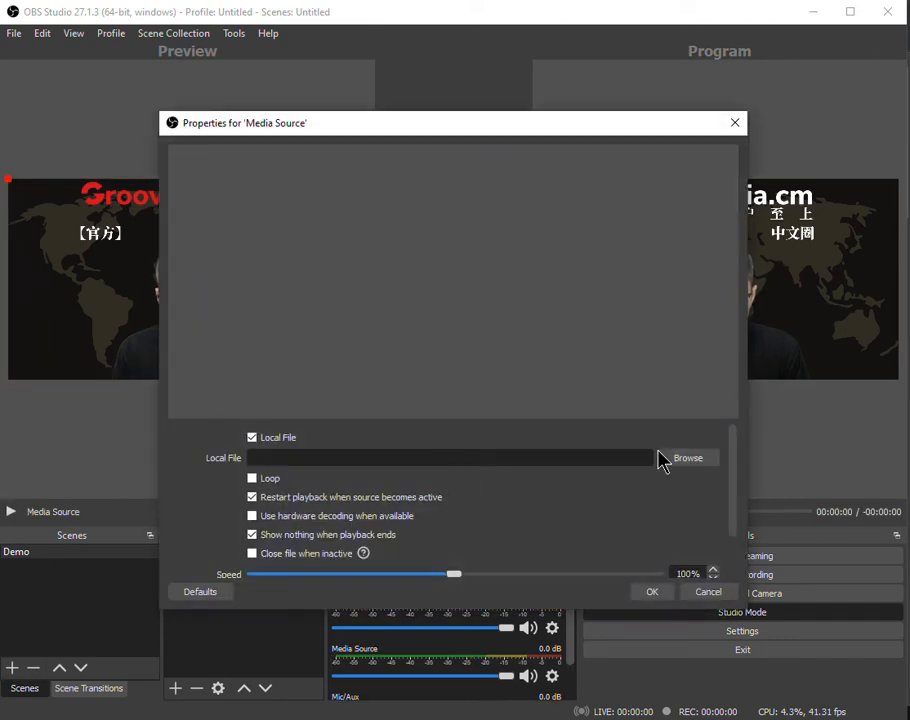
Step: Load Outer Space Video Zoom Virtual Background.mp4 from the Groove folder in Pictures into the media source with looping enabled
click(668, 462)
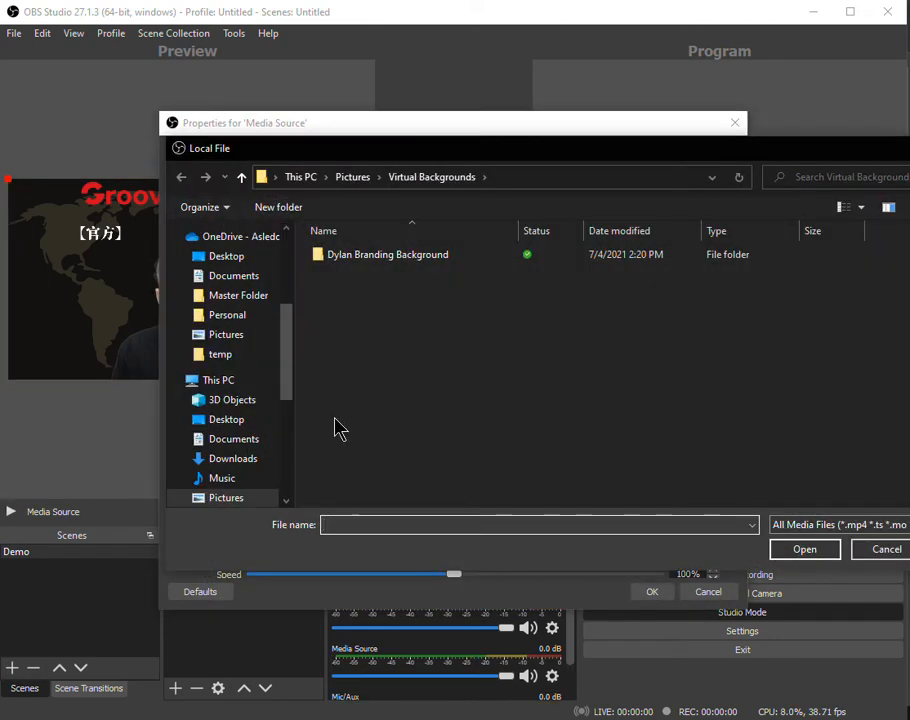
click(260, 501)
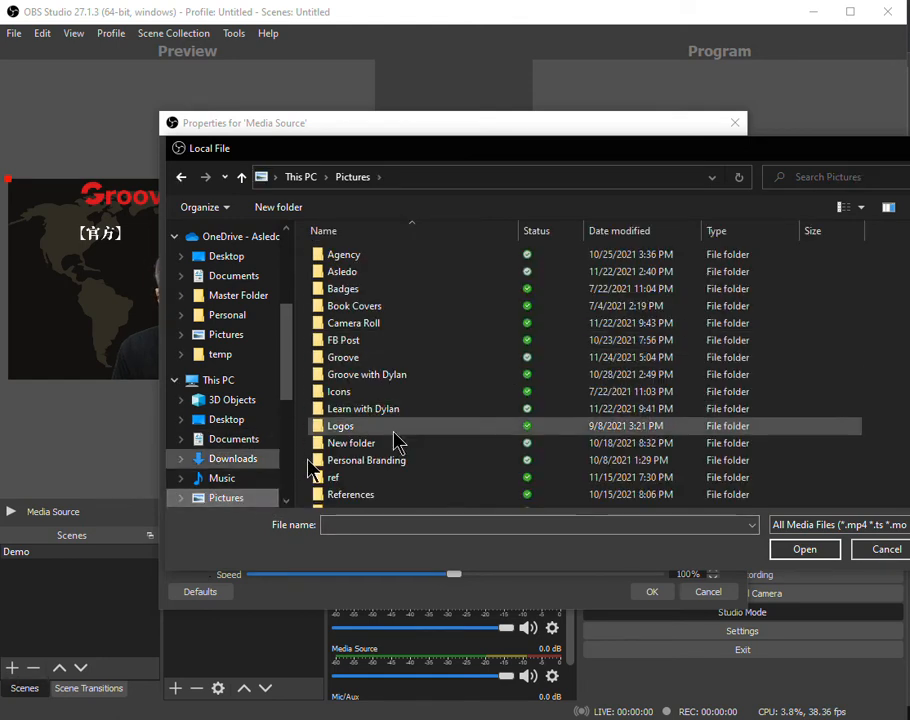
double_click(385, 360)
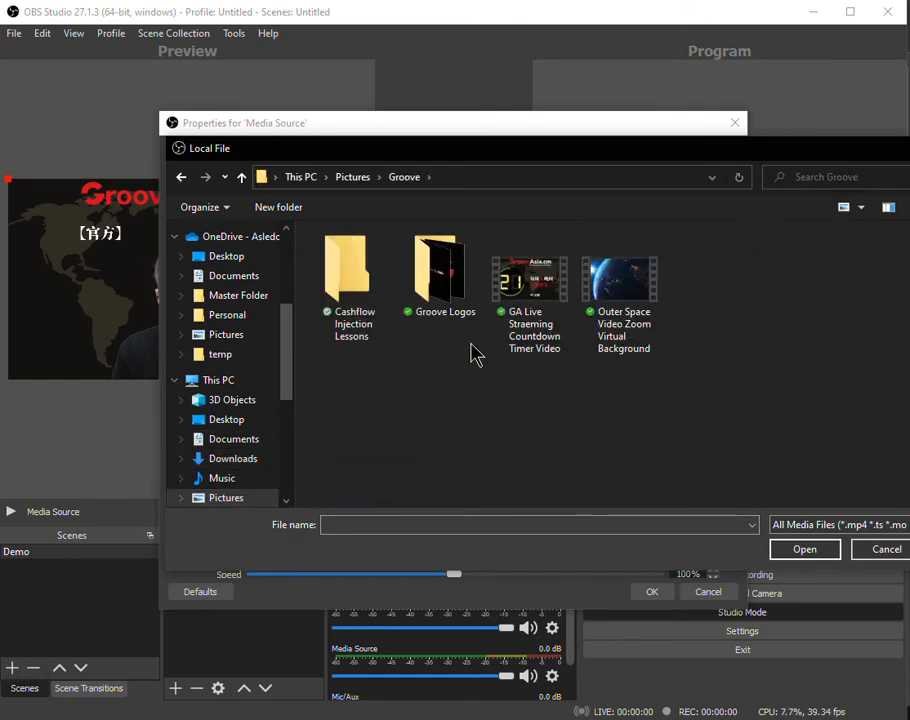
click(638, 290)
double_click(638, 290)
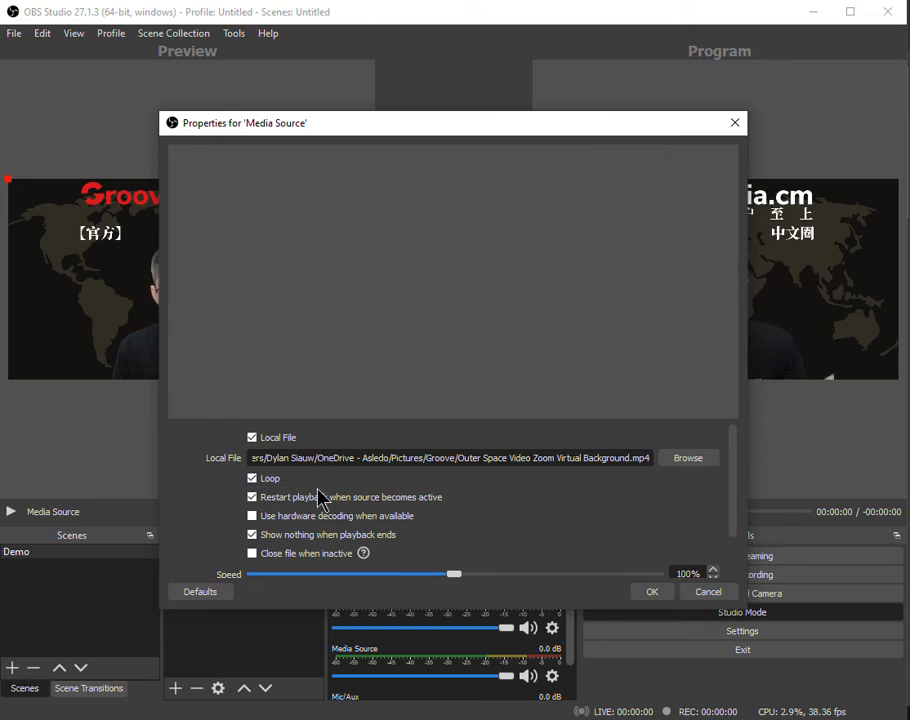
click(658, 592)
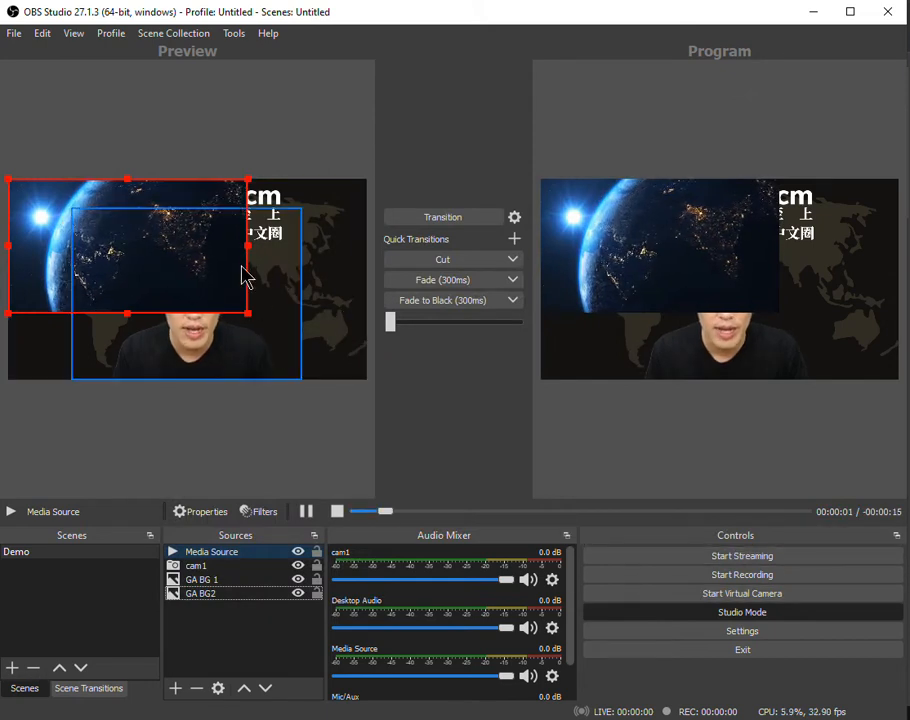
Step: Enlarge the space video to fill the preview canvas and place Media Source directly below cam1 in the source order
drag(248, 313, 348, 378)
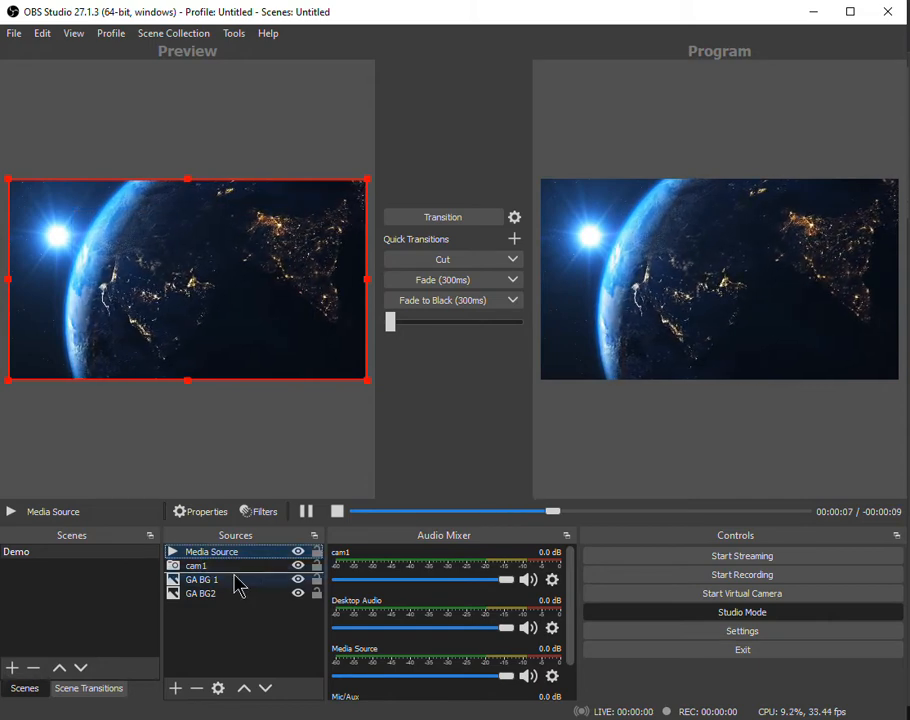
drag(236, 580, 249, 570)
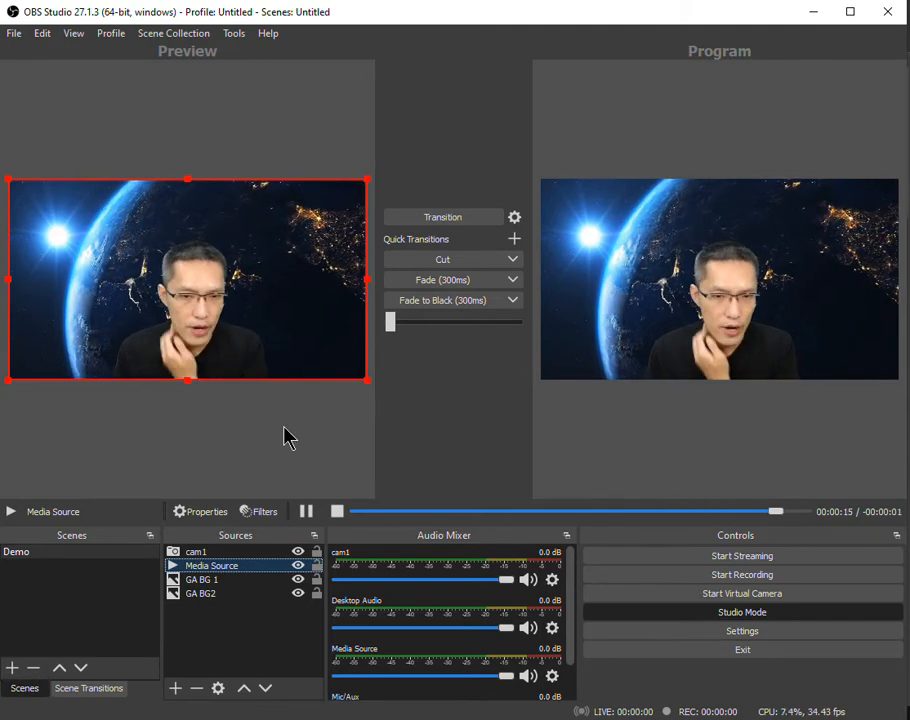
Step: Add a text source named Name showing the presenter's first name in the default Arial font
click(176, 689)
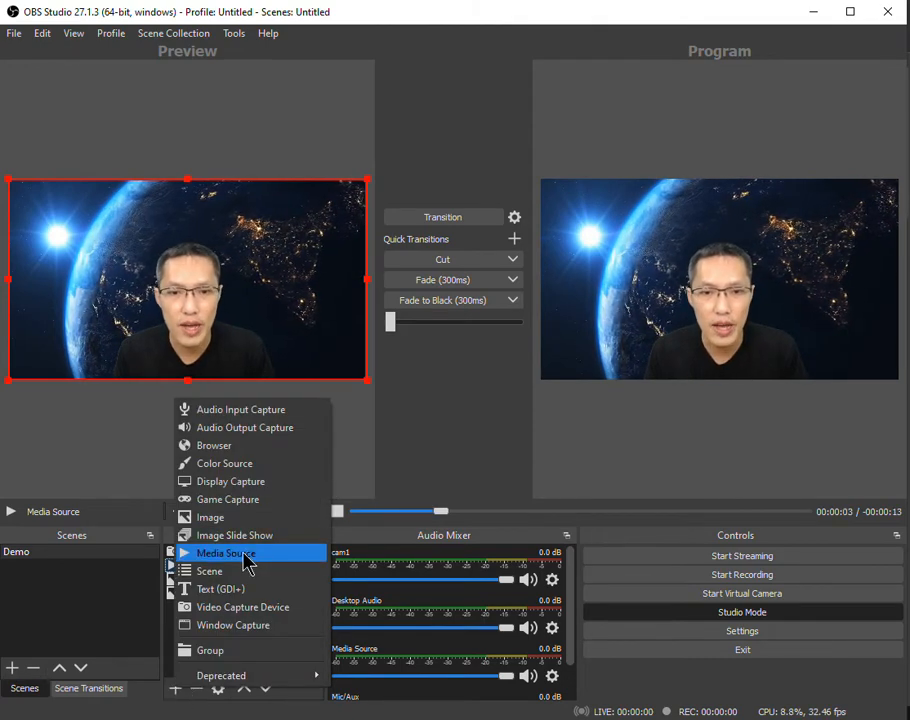
click(254, 594)
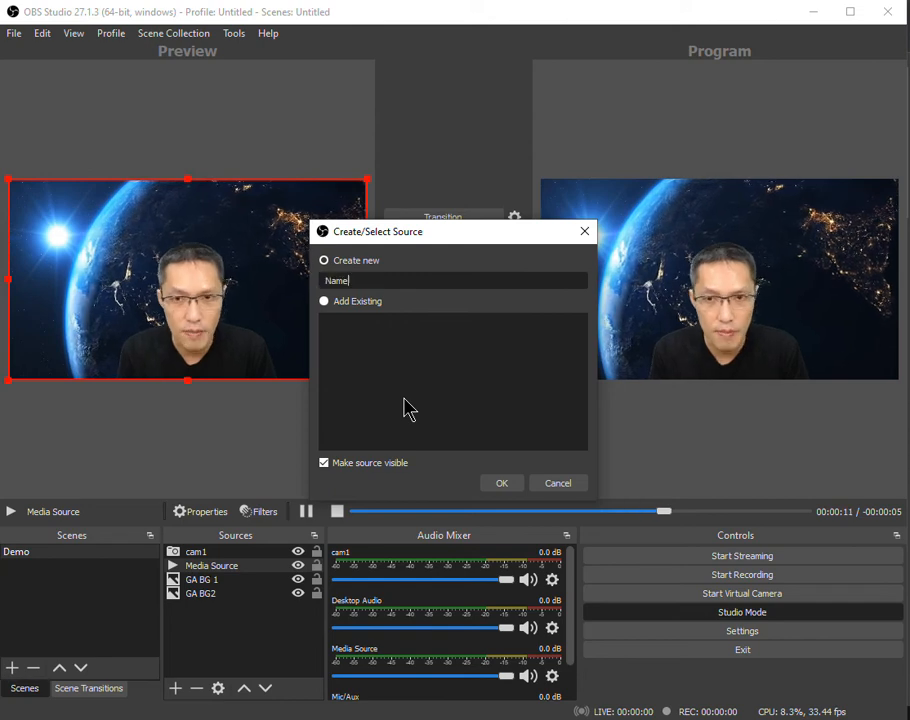
click(500, 483)
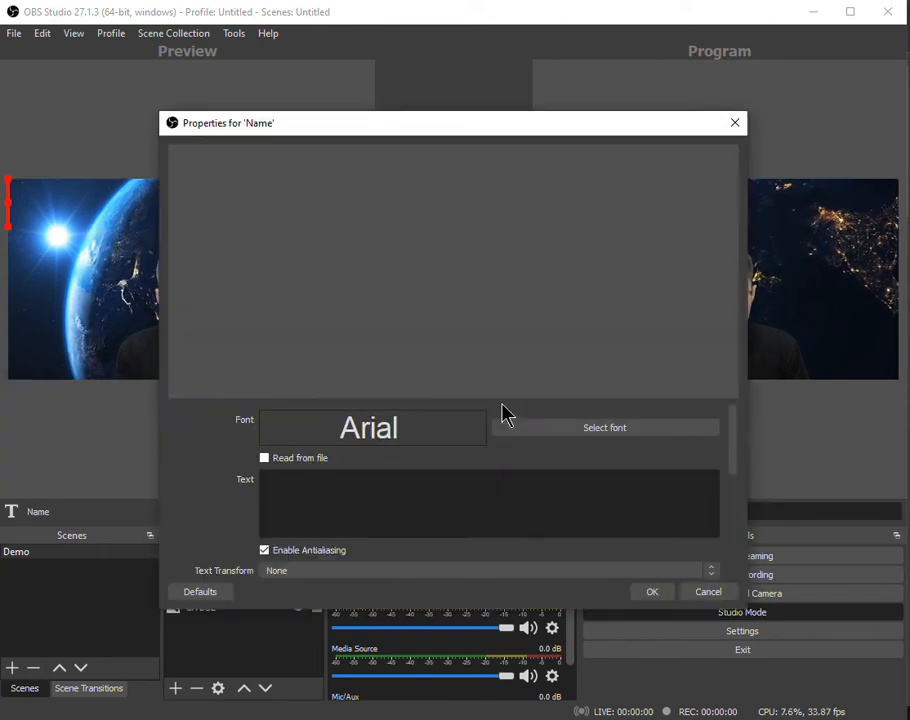
click(384, 495)
text(D)
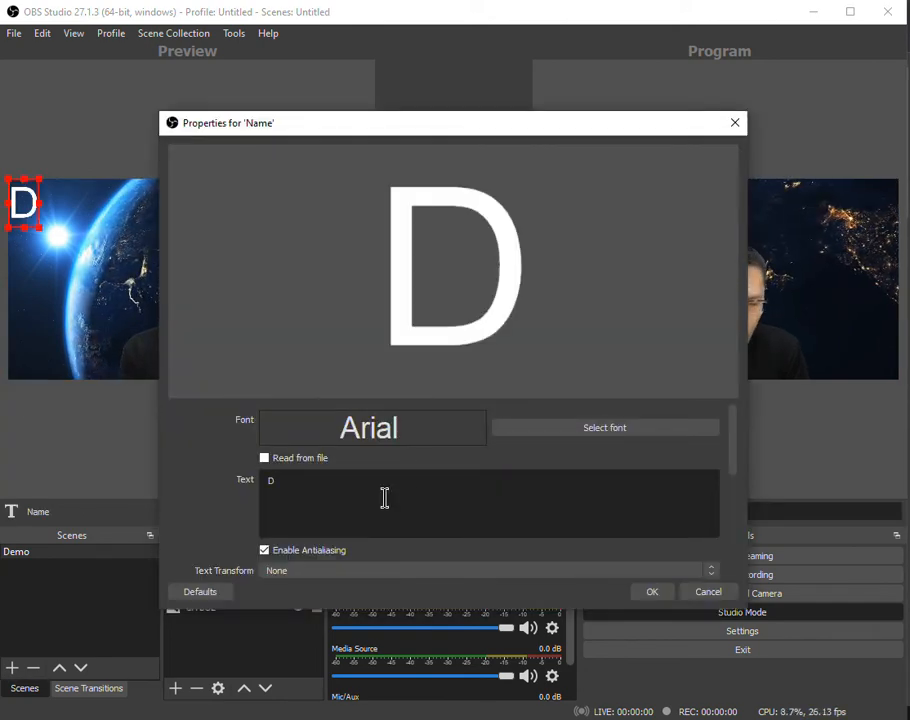
text(ylan)
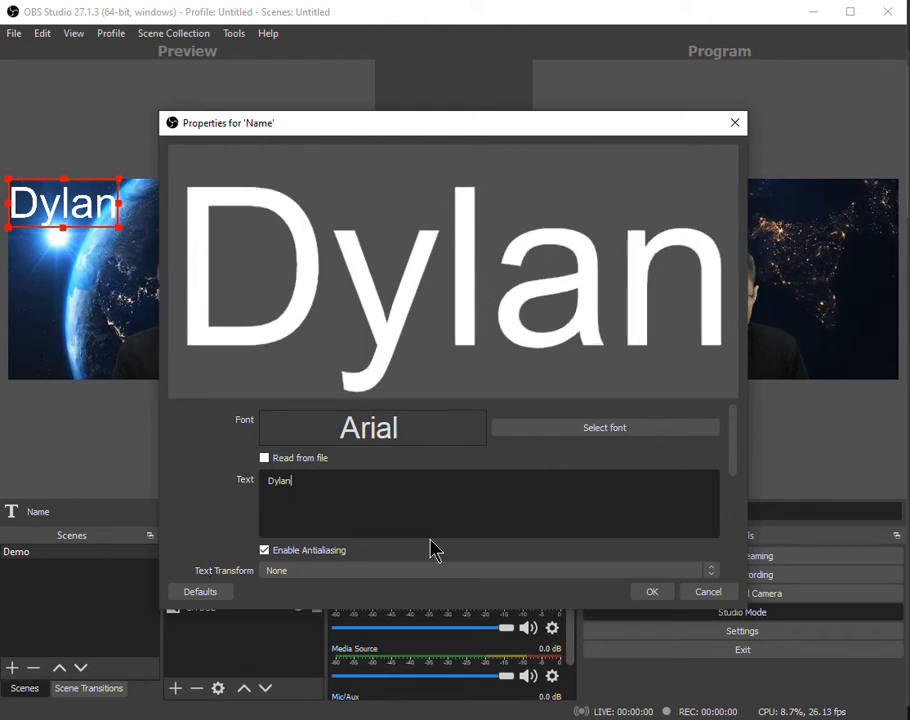
click(648, 593)
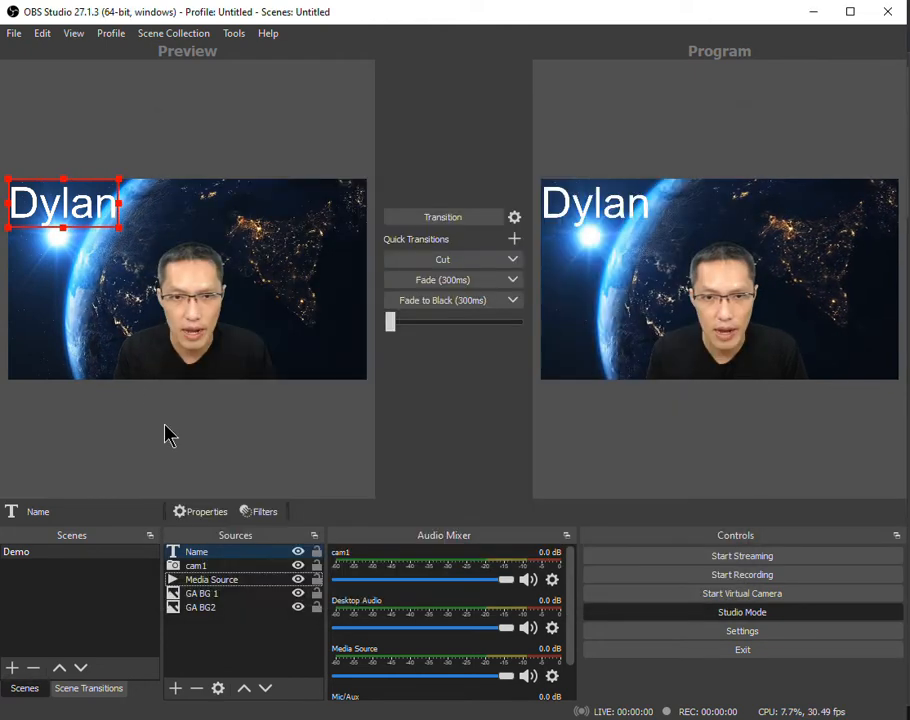
Step: Set the Name text to Arial Regular at size 72 and place it, slightly enlarged, in the canvas's lower-left corner
right_click(62, 220)
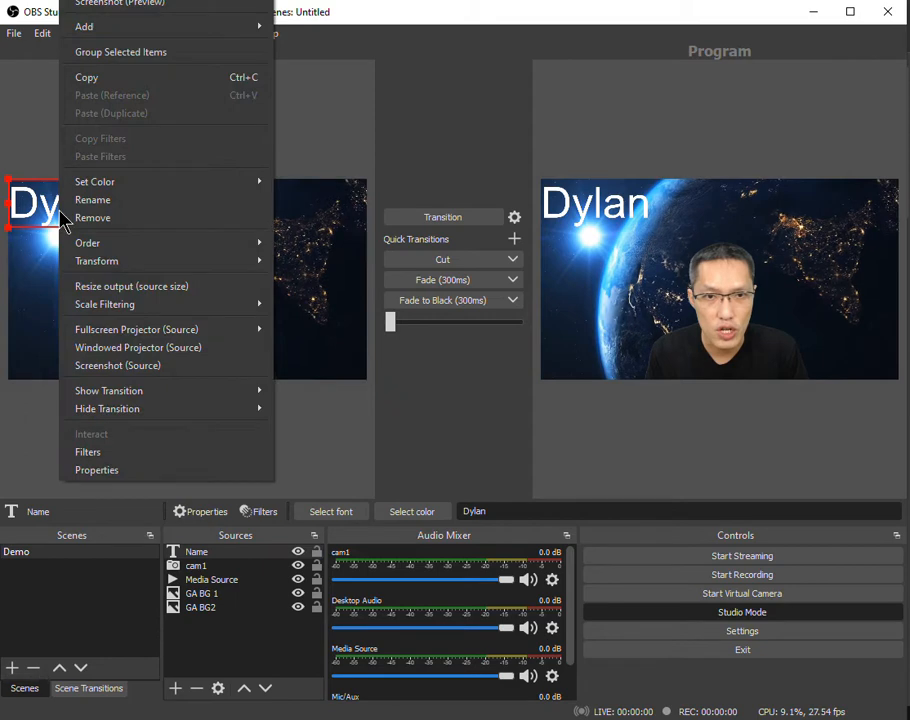
click(126, 470)
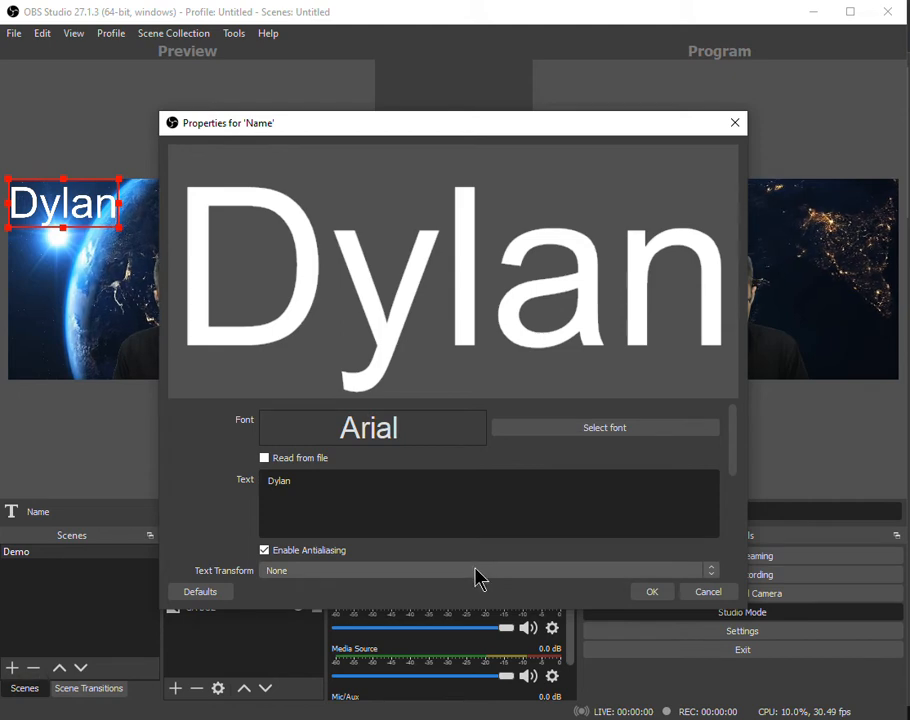
click(559, 429)
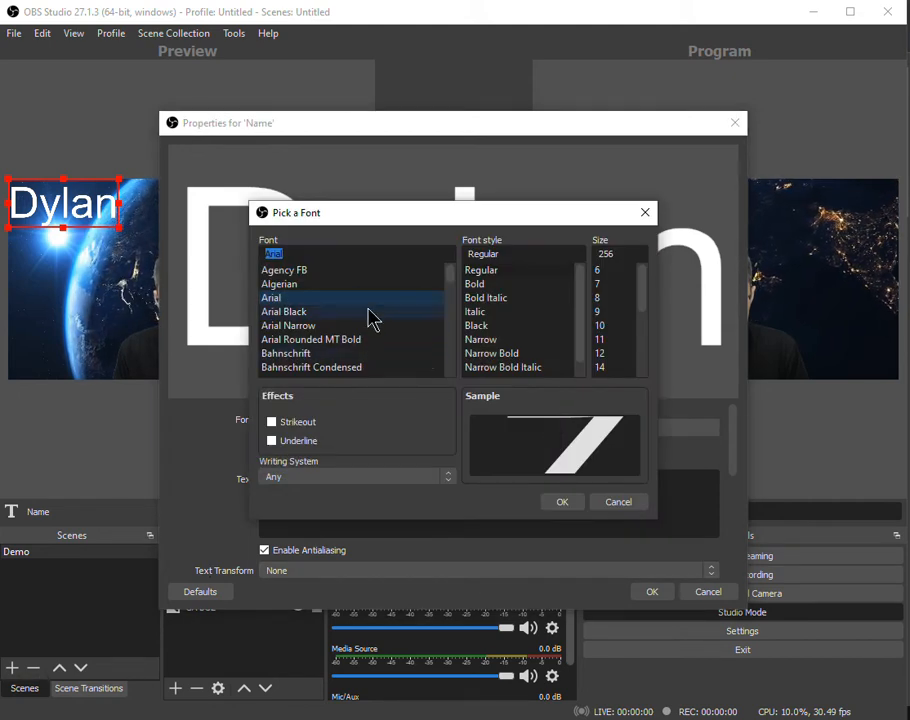
scroll(339, 343, down, 2)
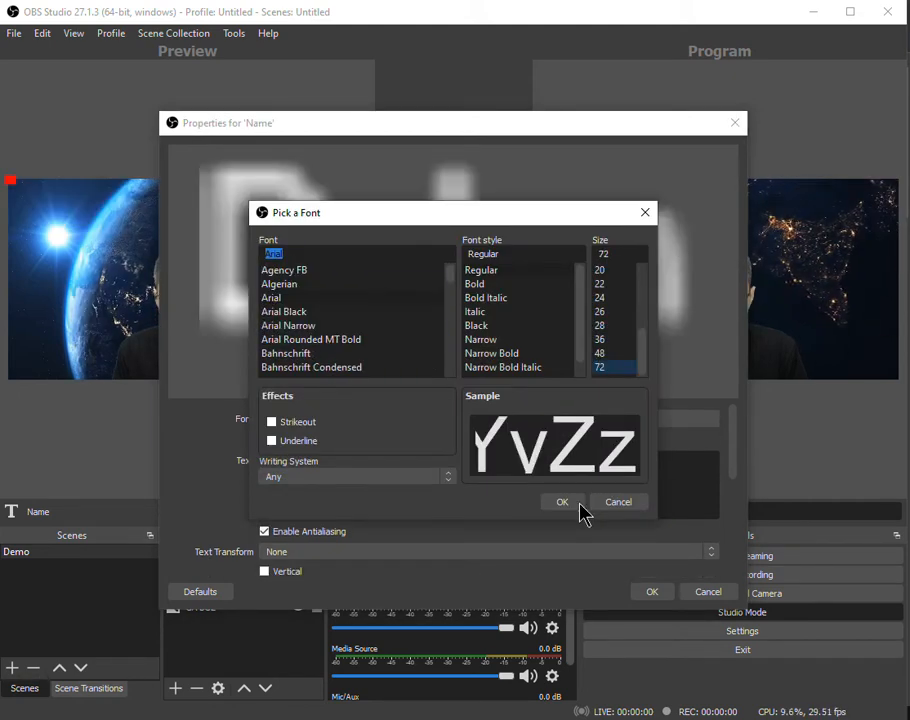
click(575, 504)
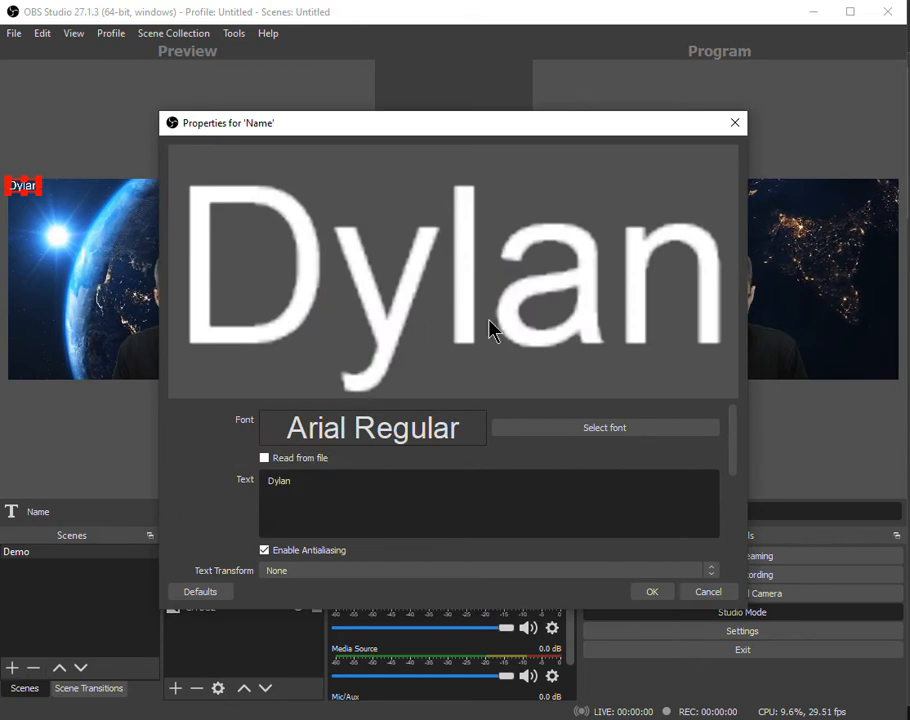
drag(42, 194, 79, 368)
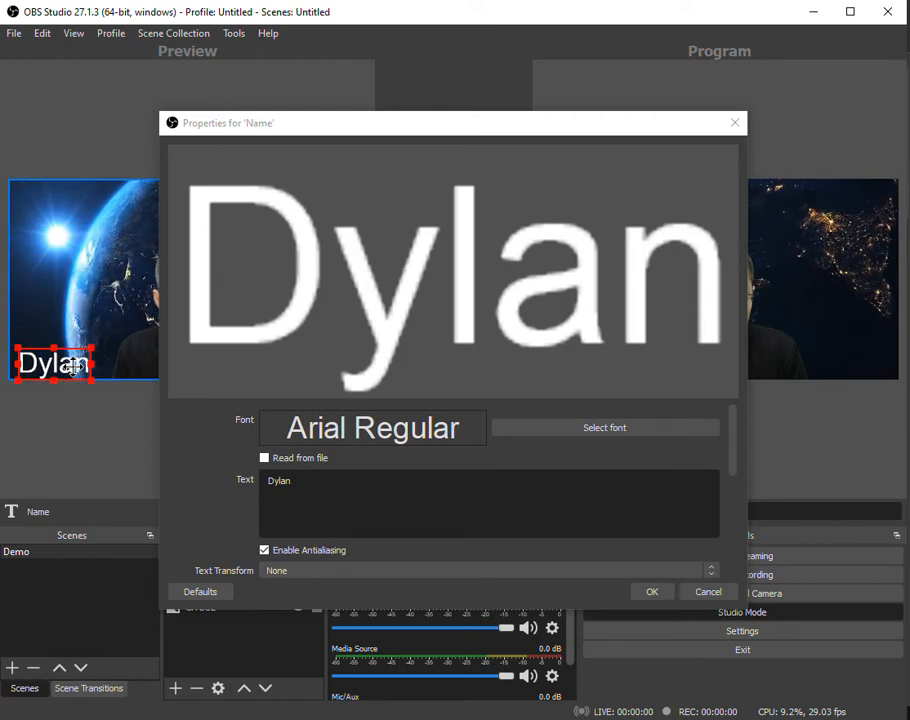
Step: Append a dash and the presenter's website address ending in /free-masterclass to the Name text
click(345, 480)
text(- )
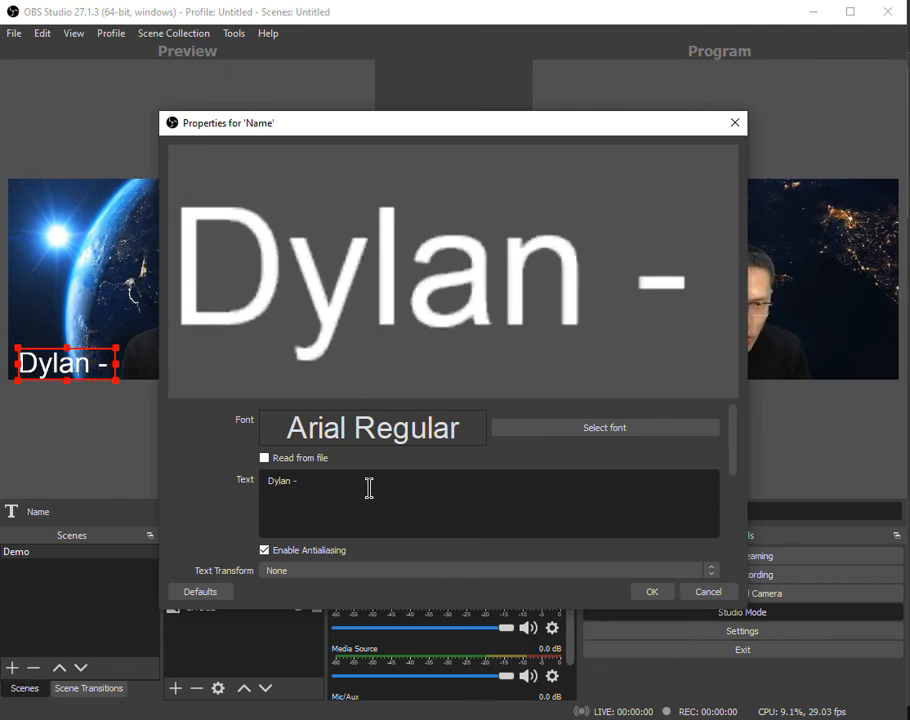
text(www)
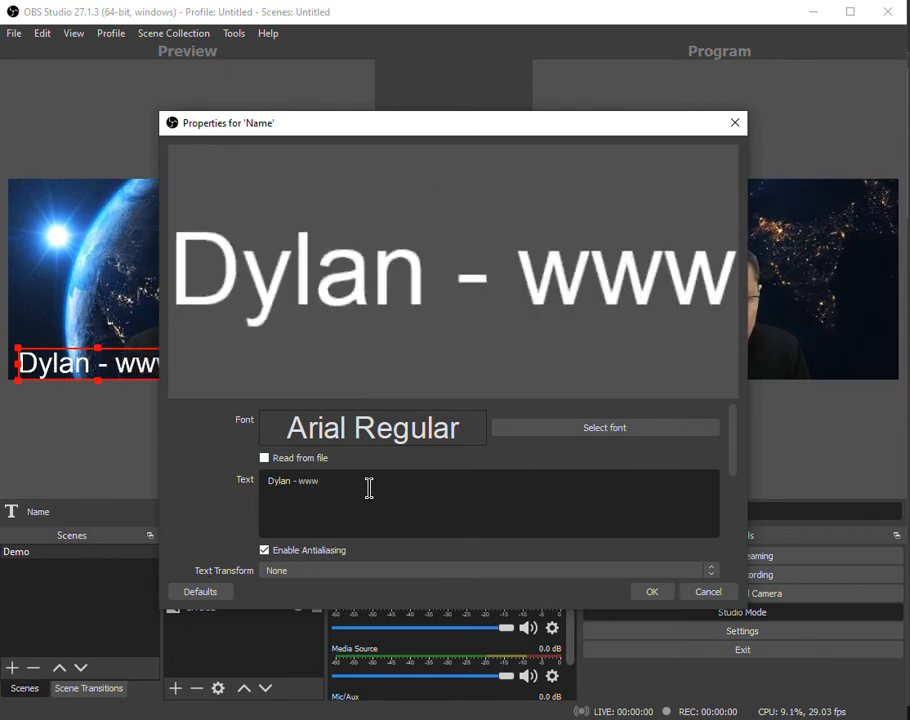
text(.dylan-)
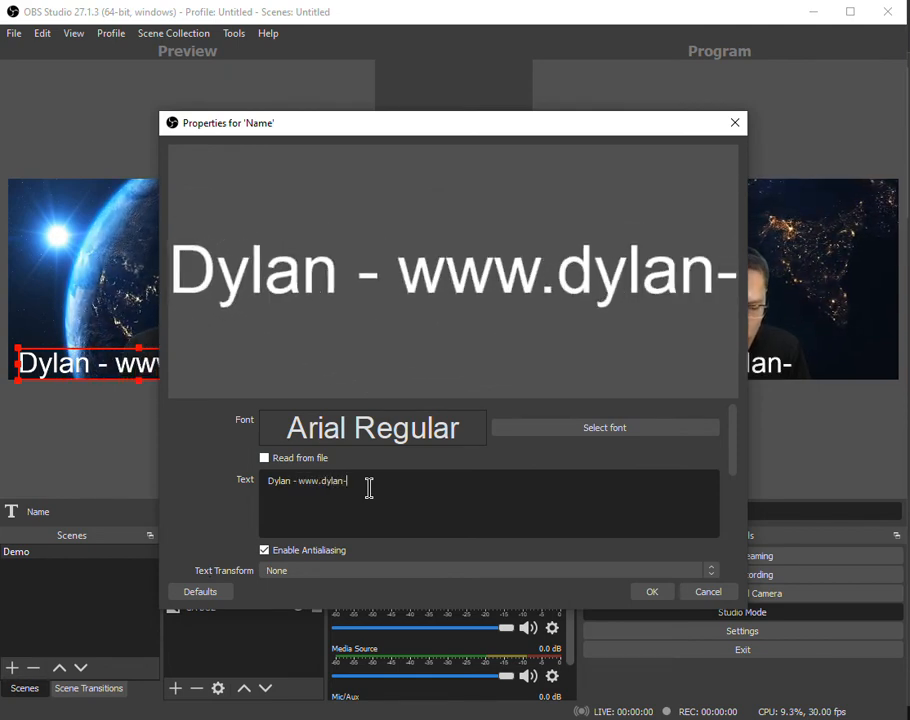
text(siauw.com)
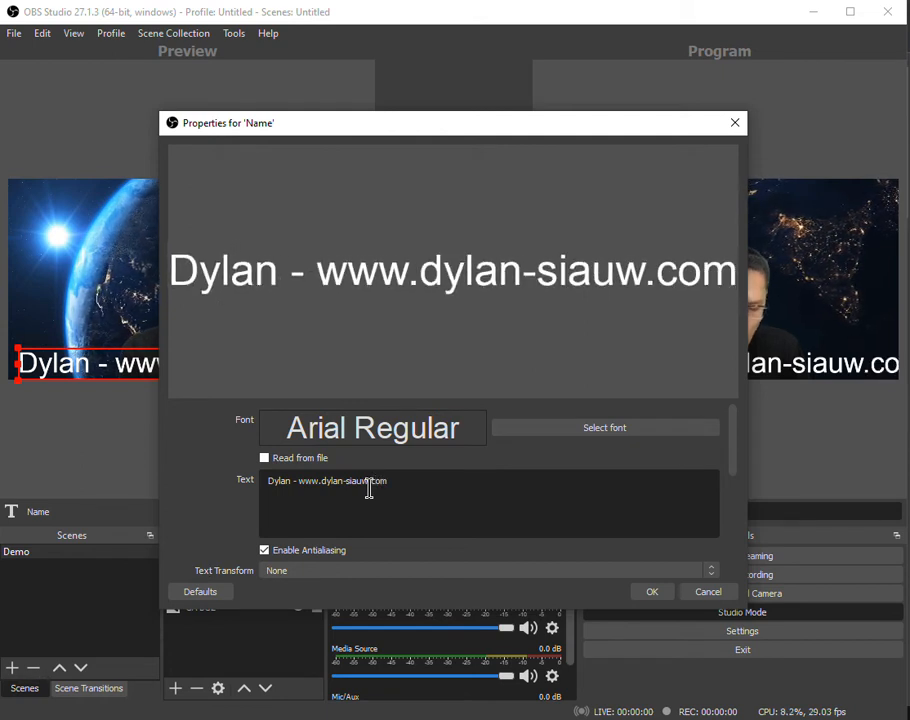
text(/)
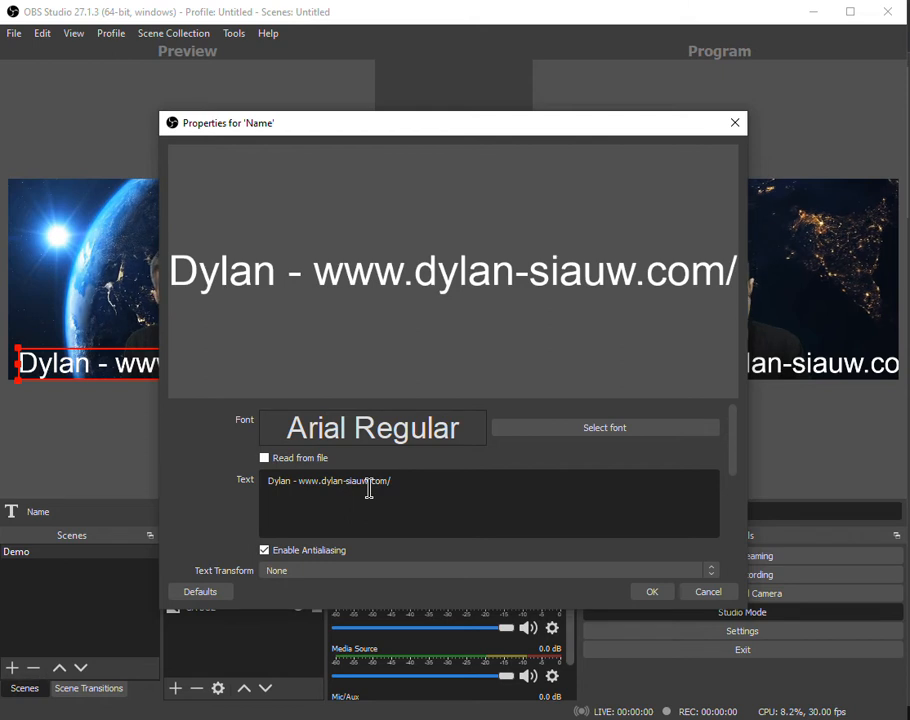
text(free-)
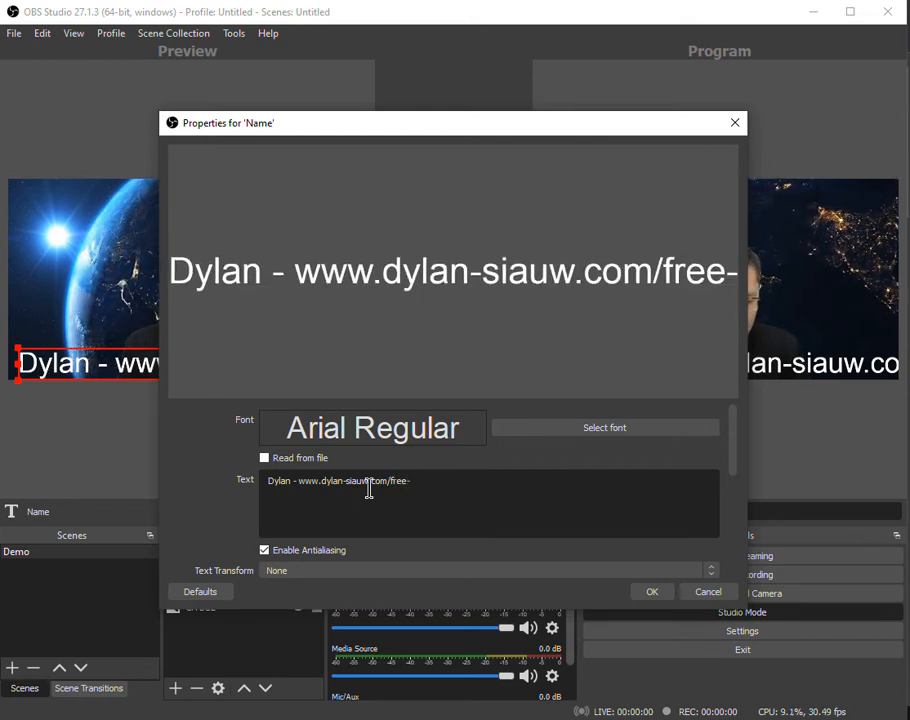
text(masterclass)
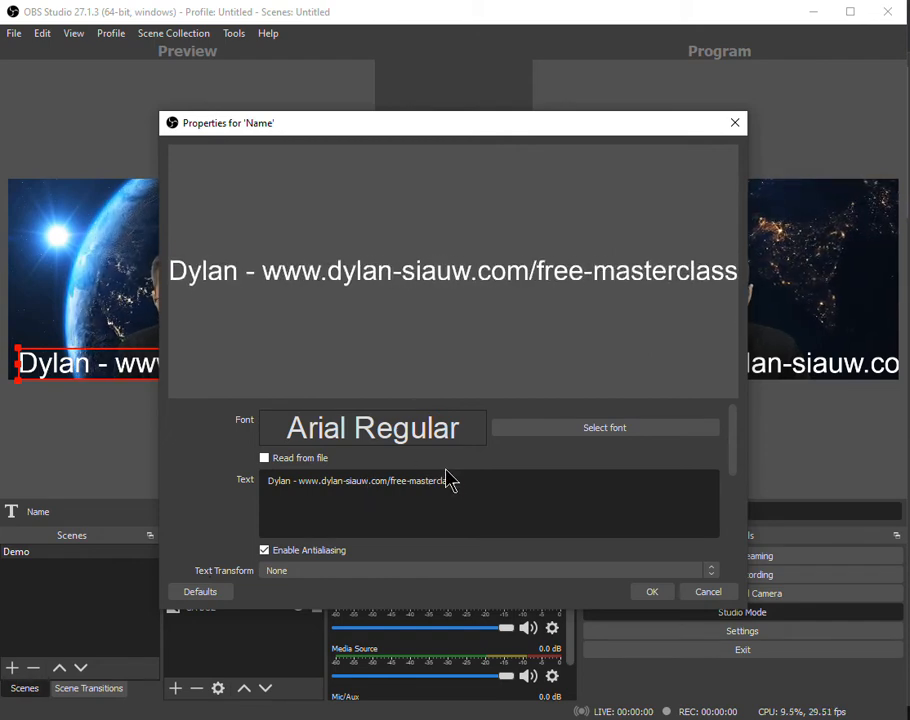
click(651, 591)
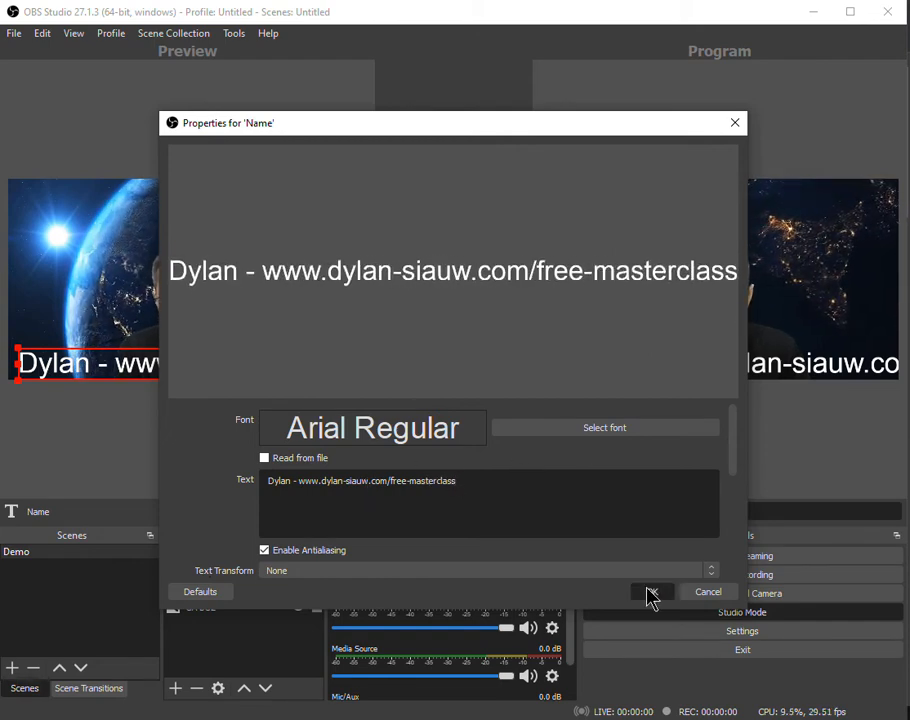
Step: Shrink the Name text to fit across the canvas near its upper edge and nudge cam1 slightly to the left
drag(52, 371, 153, 370)
drag(208, 373, 54, 204)
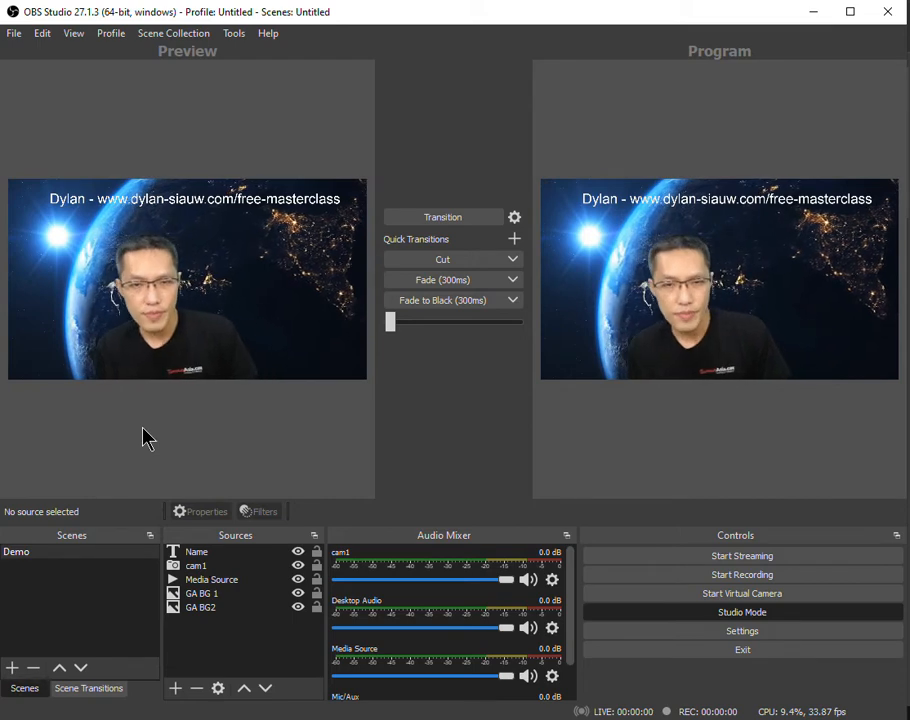
click(249, 265)
click(345, 228)
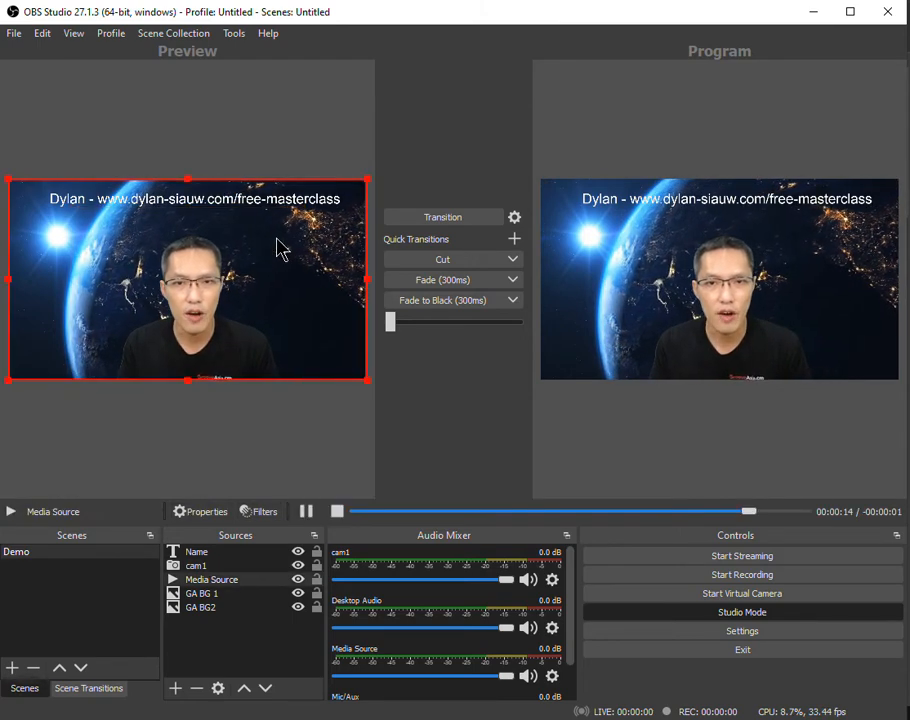
click(230, 299)
click(266, 272)
mouse_move(209, 316)
mouse_down()
mouse_move(145, 314)
mouse_move(219, 316)
mouse_move(205, 316)
mouse_up()
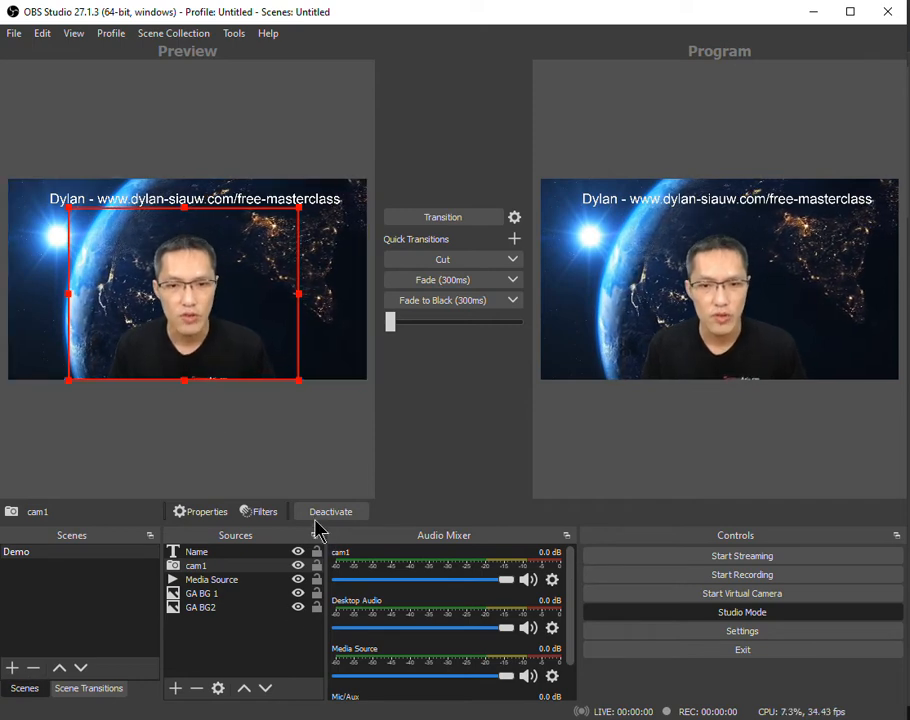
Step: Add an Audio Input Capture source using Microphone (rear) (2- High Definition Audio Device) and order it below GA BG2
click(176, 689)
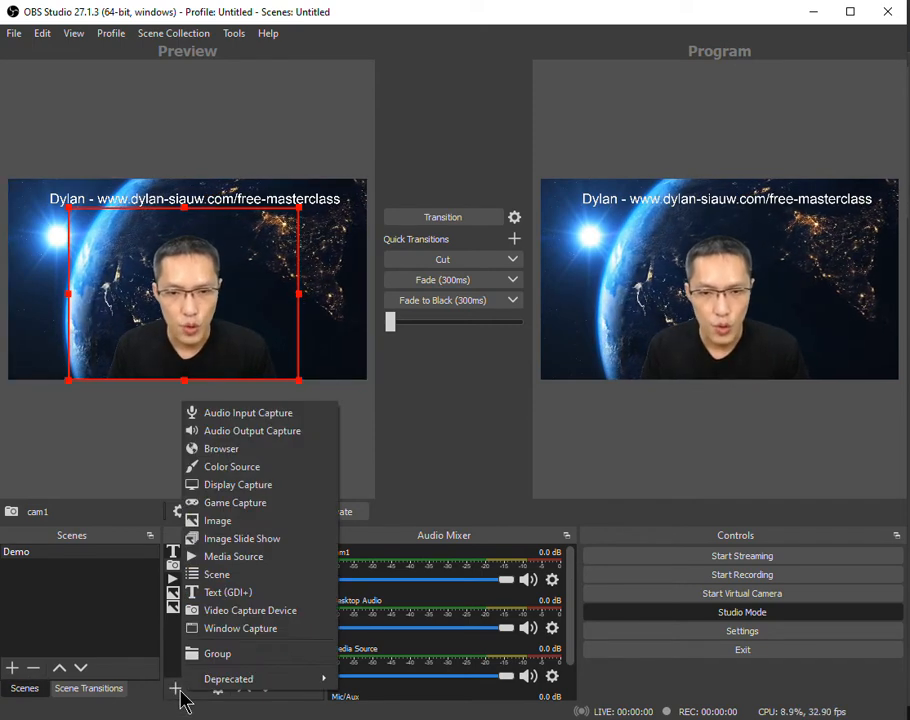
click(260, 418)
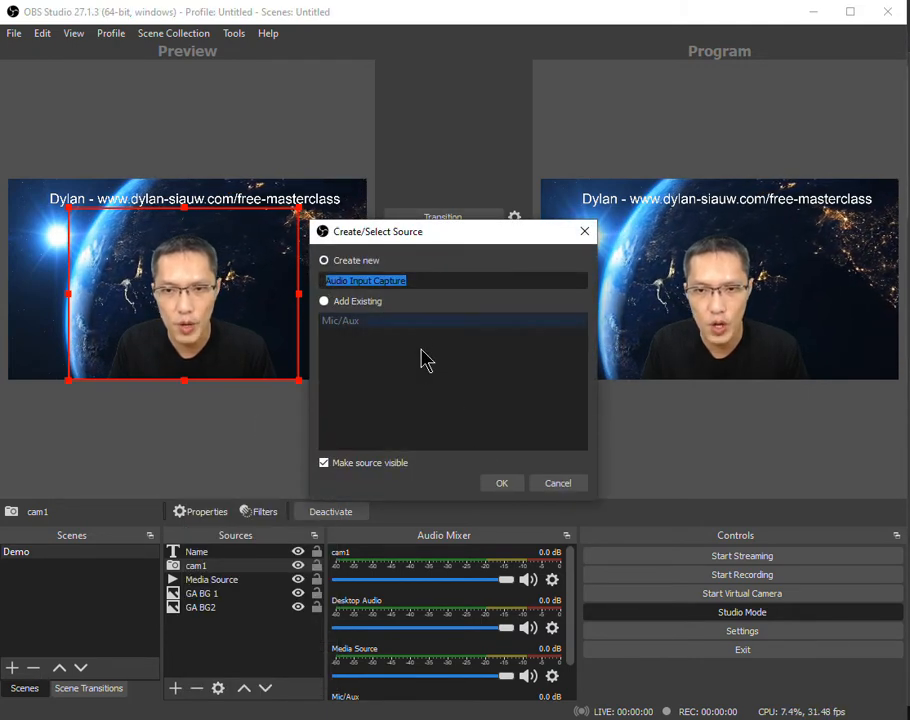
click(498, 485)
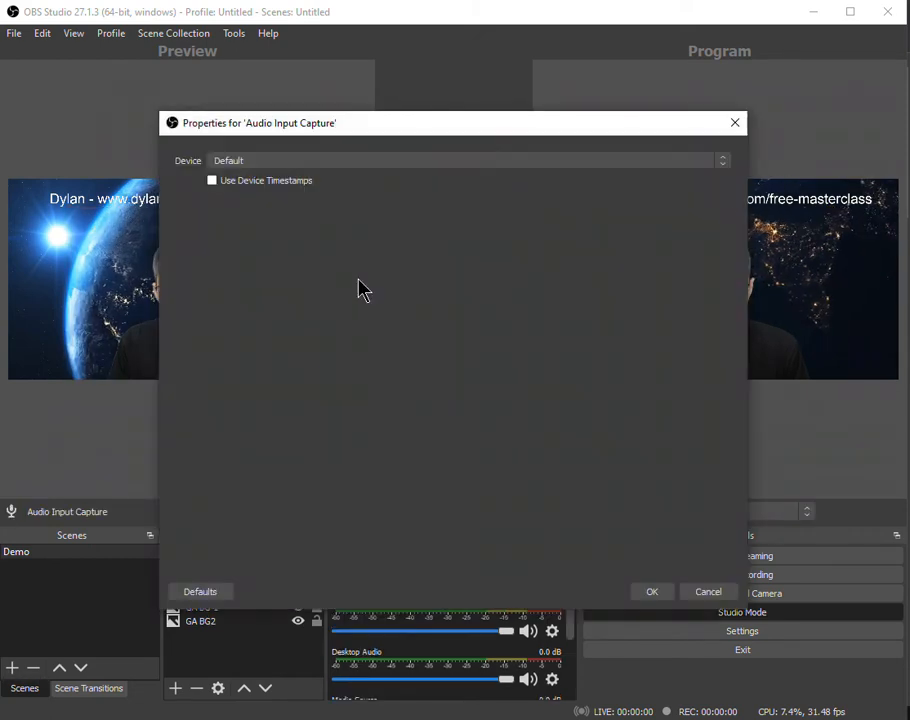
click(395, 161)
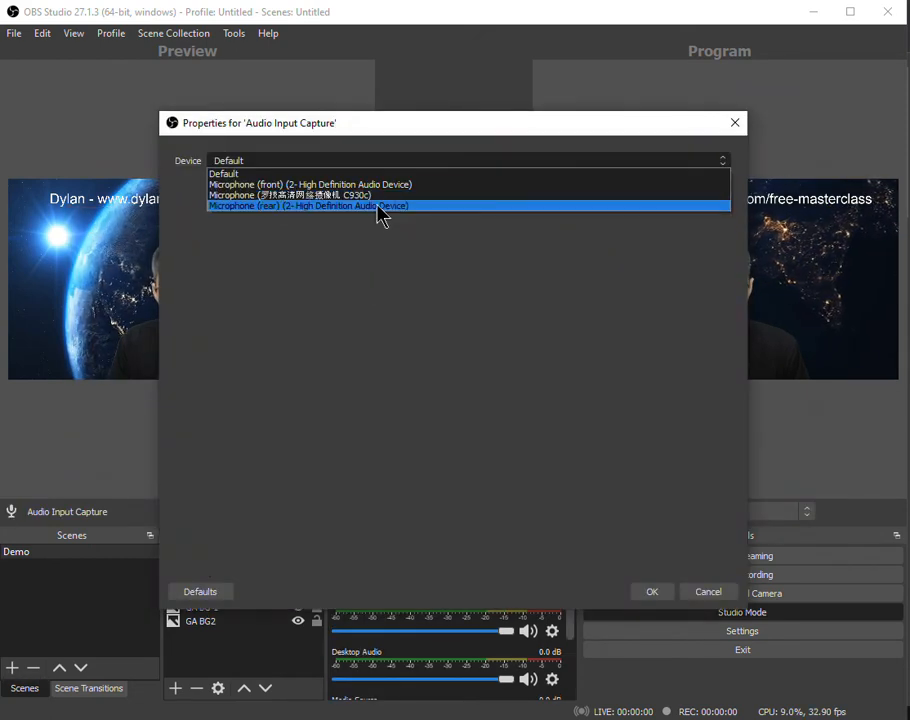
click(380, 208)
click(645, 594)
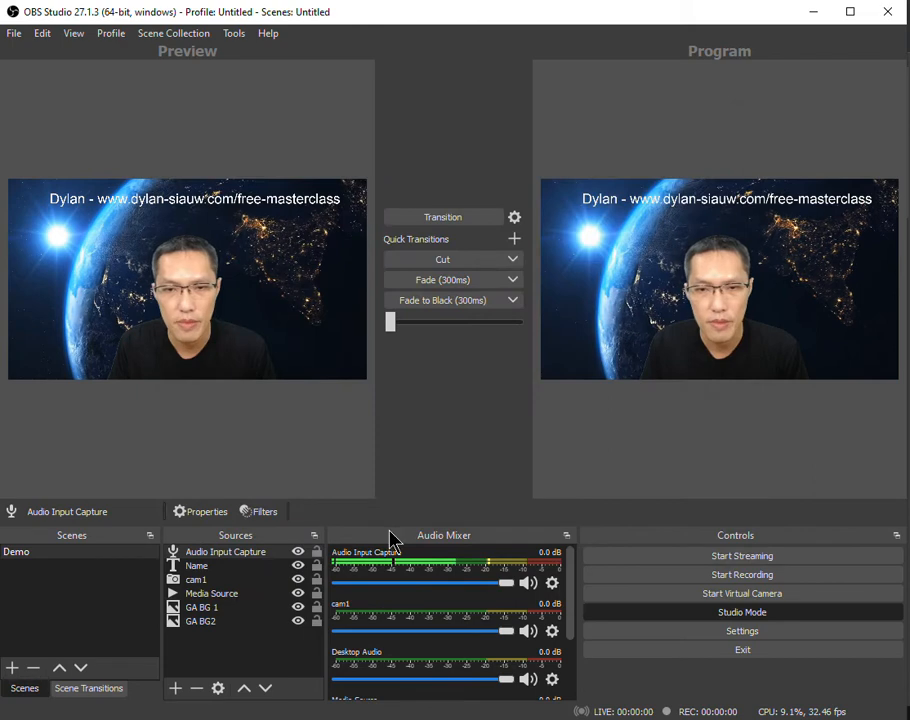
drag(271, 592, 267, 628)
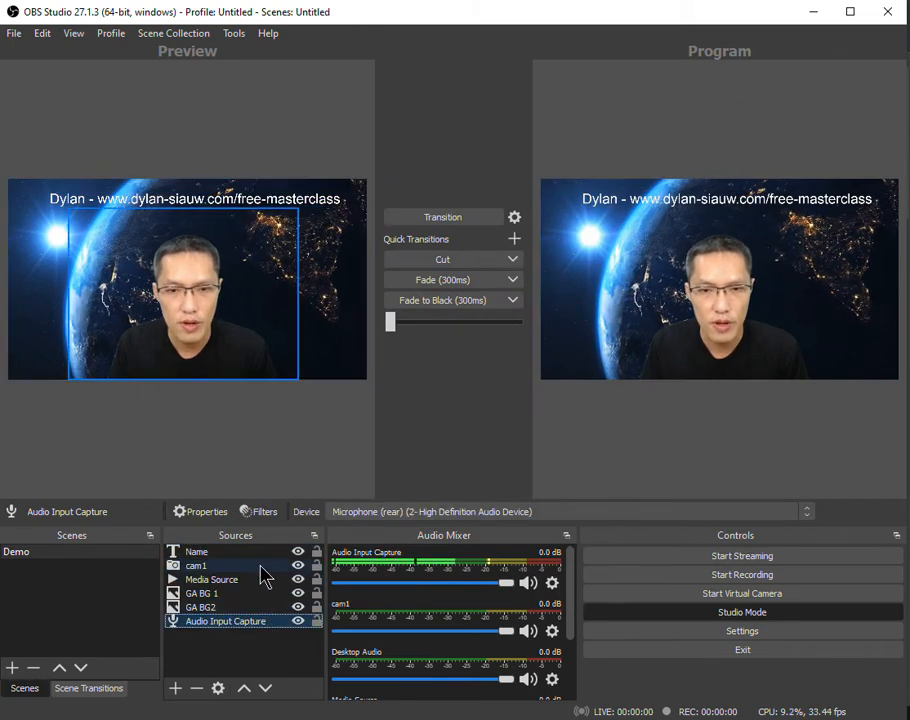
Step: Add an Audio Output Capture source with the Default device and order it below Audio Input Capture
click(182, 690)
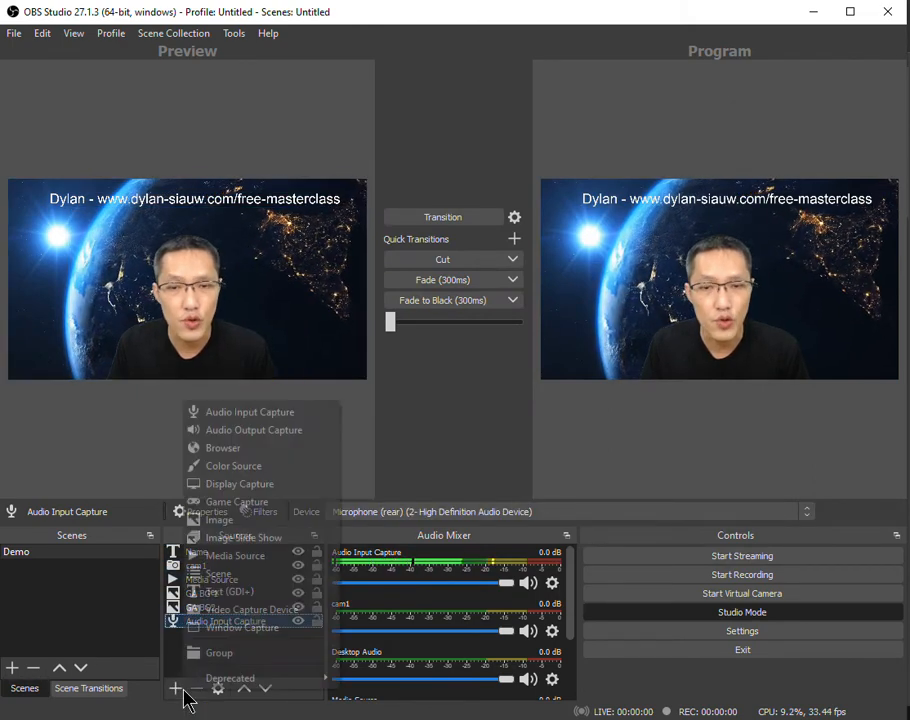
click(293, 431)
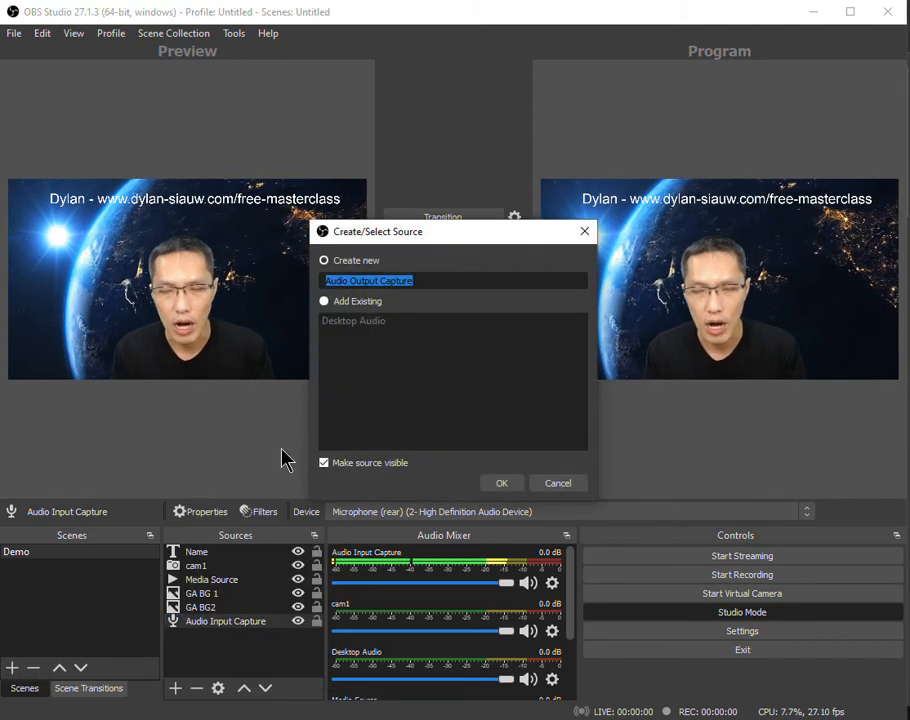
click(502, 484)
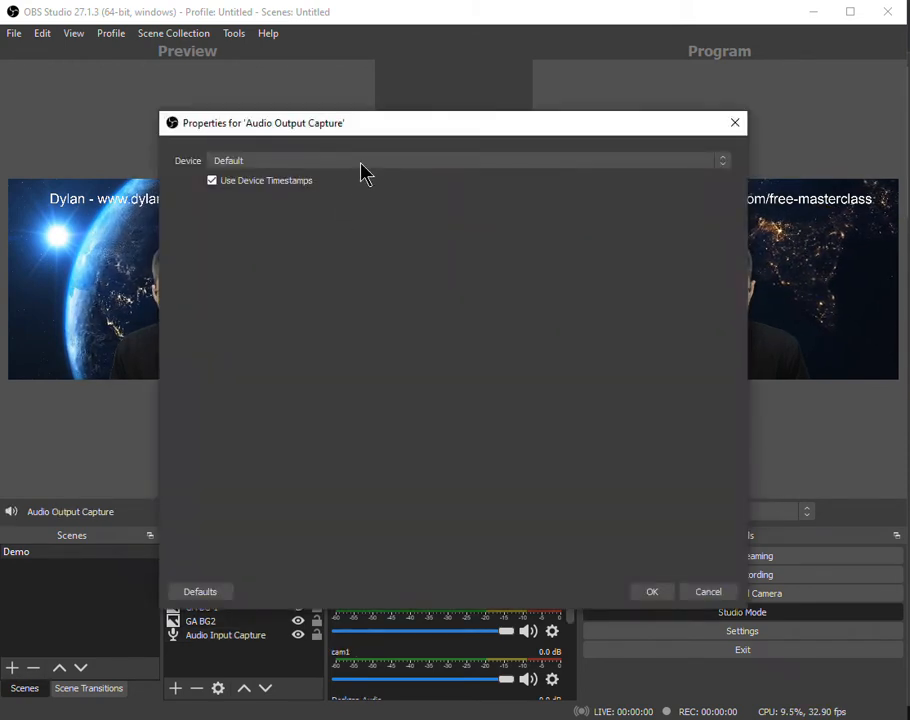
click(652, 591)
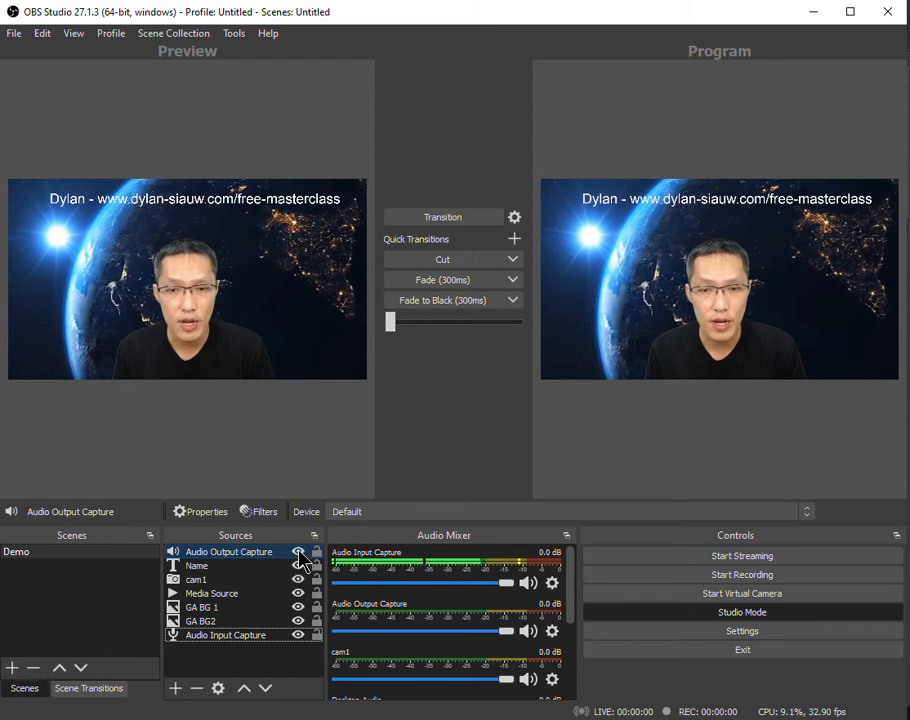
drag(280, 554, 274, 646)
Step: Toggle the visibility of Name, Audio Input Capture, cam1 and GA BG 1 off and back on
click(298, 552)
click(298, 552)
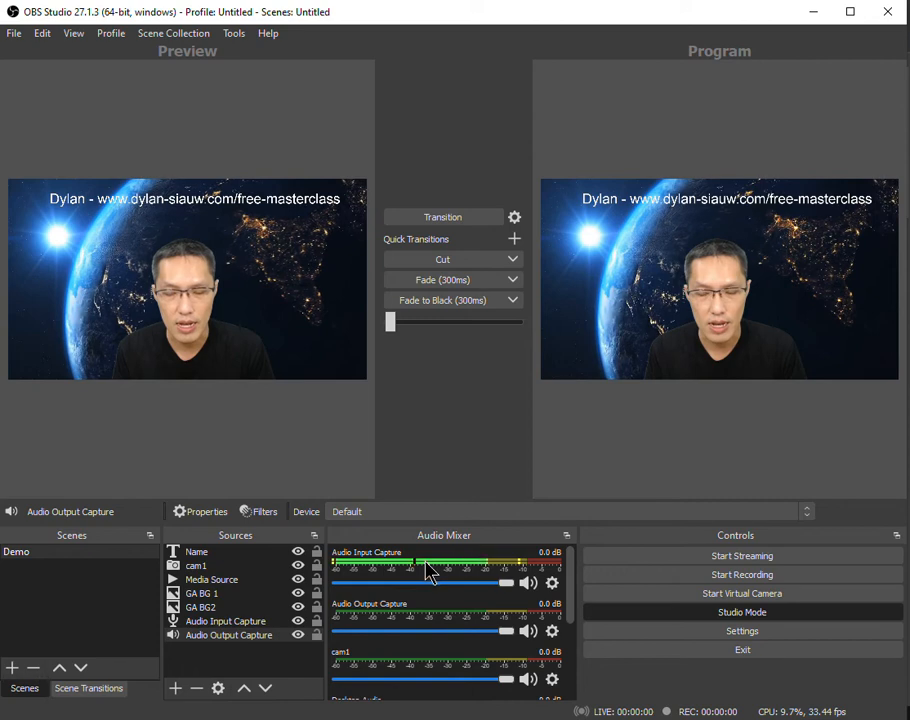
click(299, 621)
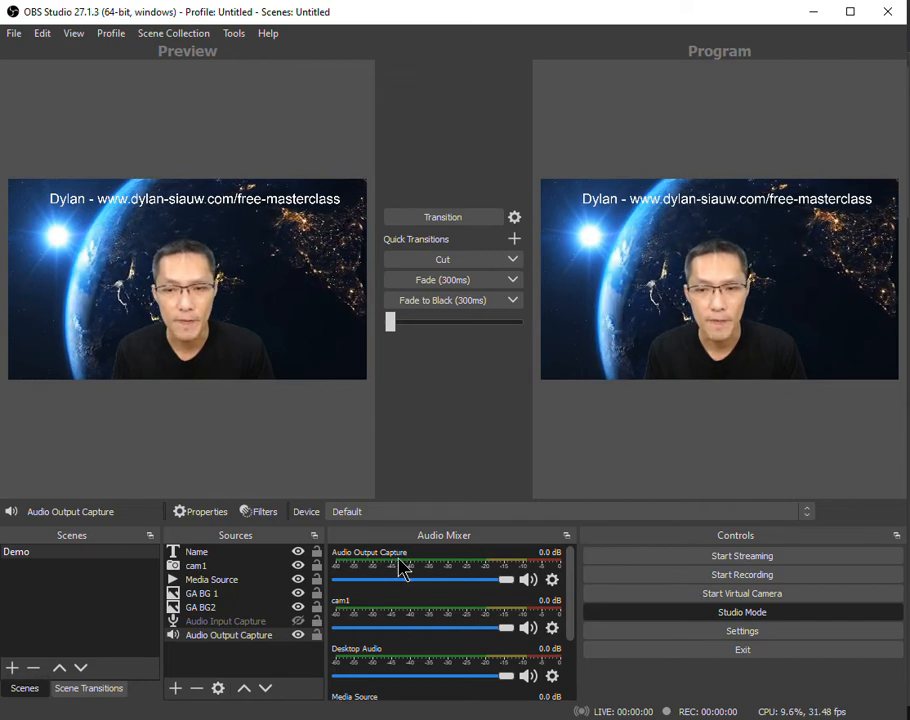
click(298, 621)
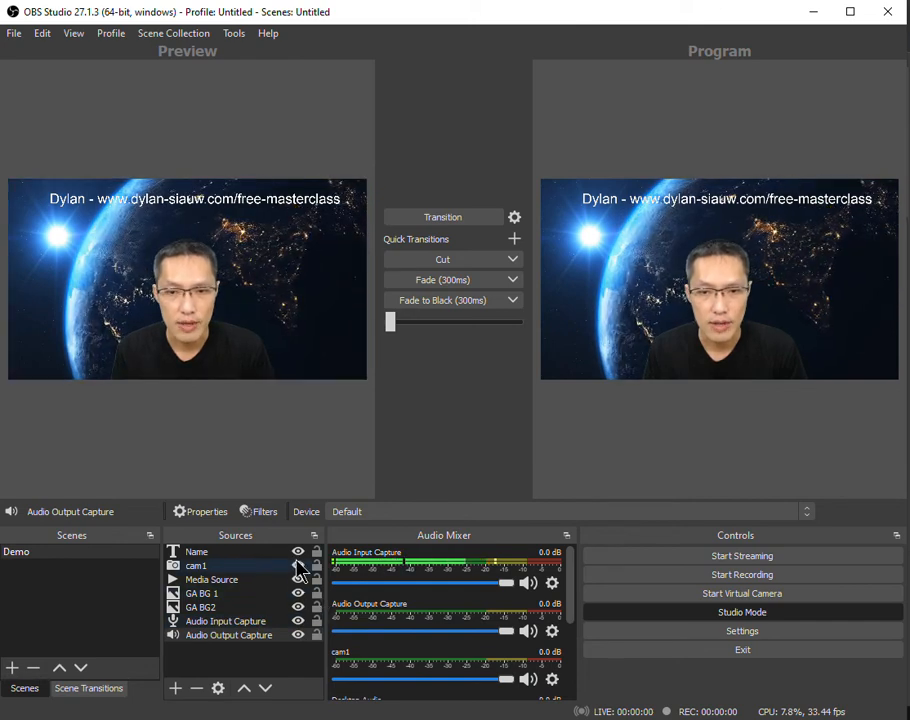
click(298, 566)
click(298, 566)
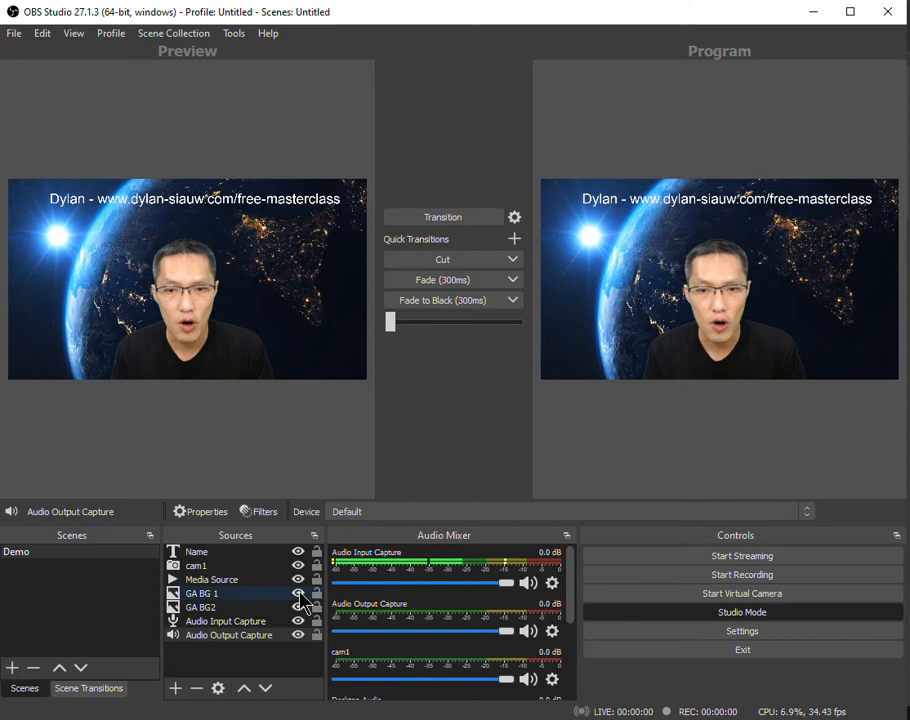
click(298, 593)
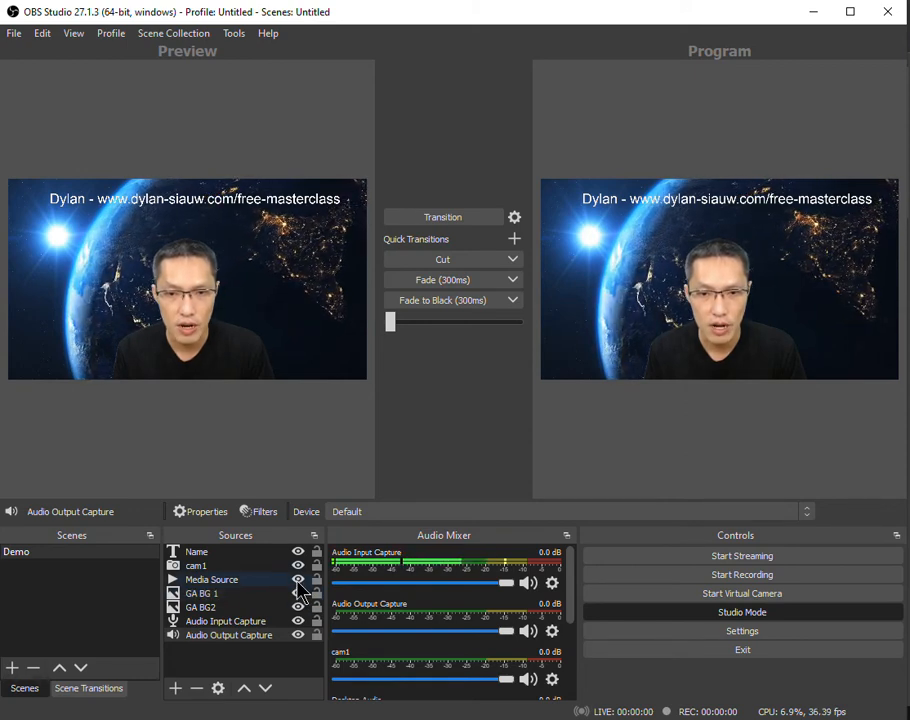
Step: Hide Media Source to reveal the GA BG 1 background and move the Name text to the canvas's lower edge
click(298, 580)
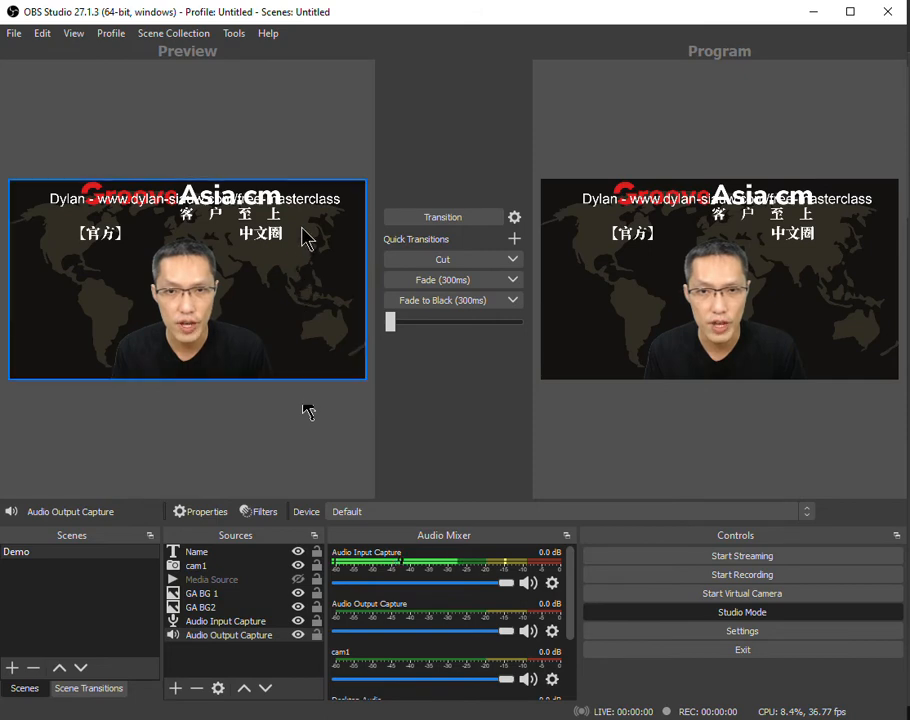
drag(315, 208, 309, 362)
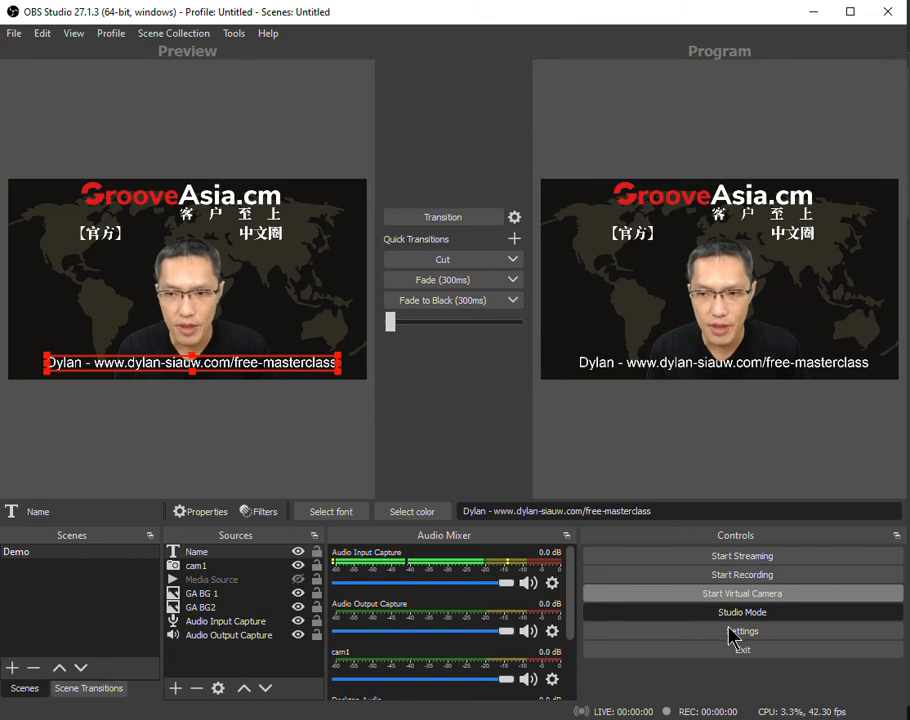
Step: Start the virtual camera
click(722, 594)
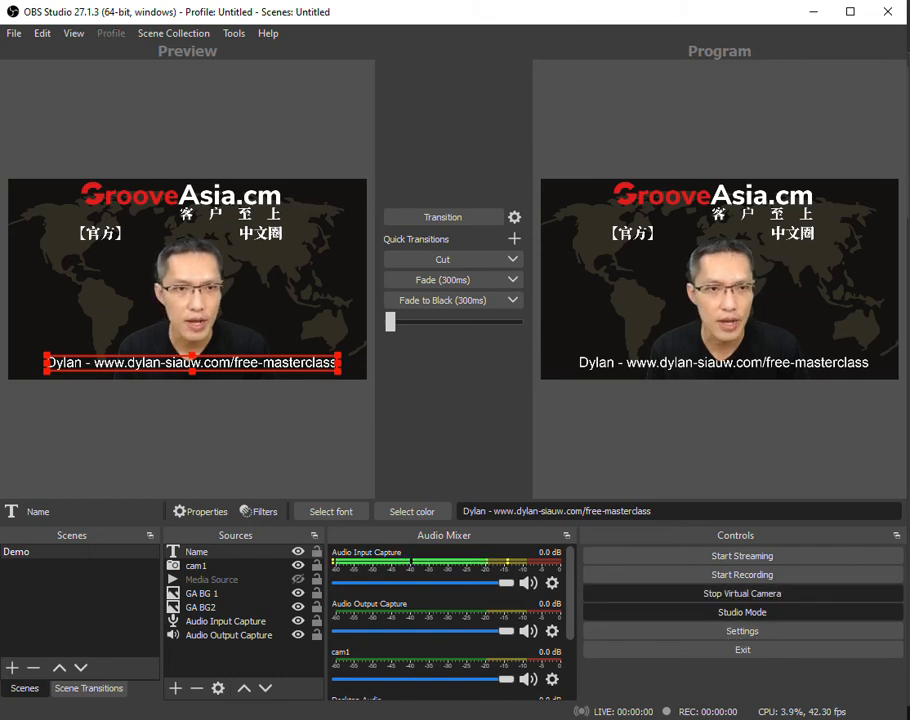
Step: Switch to Zoom, start a new meeting, and place the meeting window beside the OBS preview so the Sources list stays visible
drag(0, 79, 452, 70)
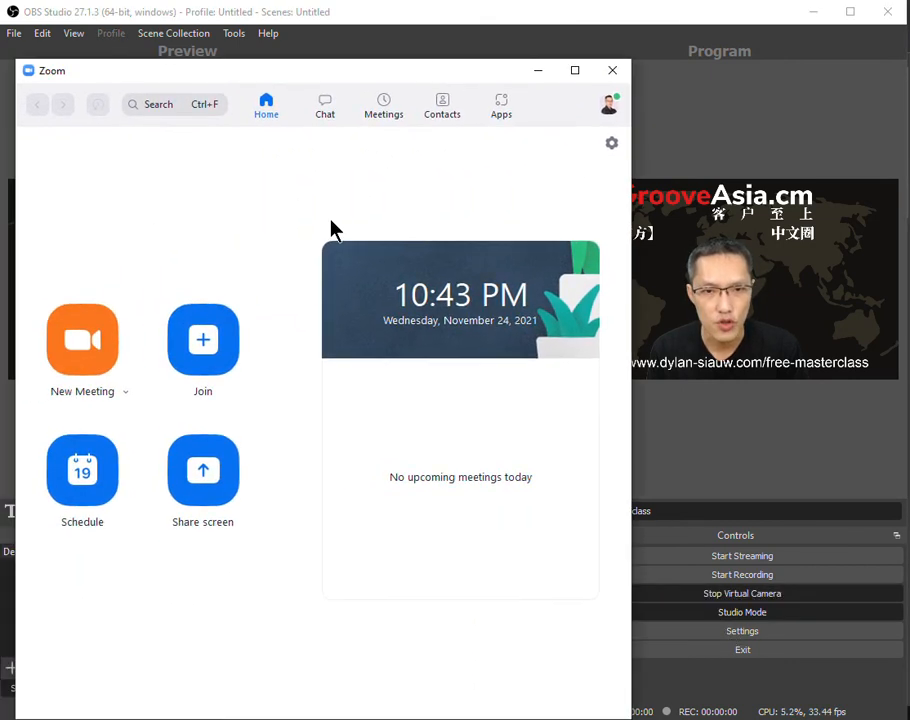
click(107, 366)
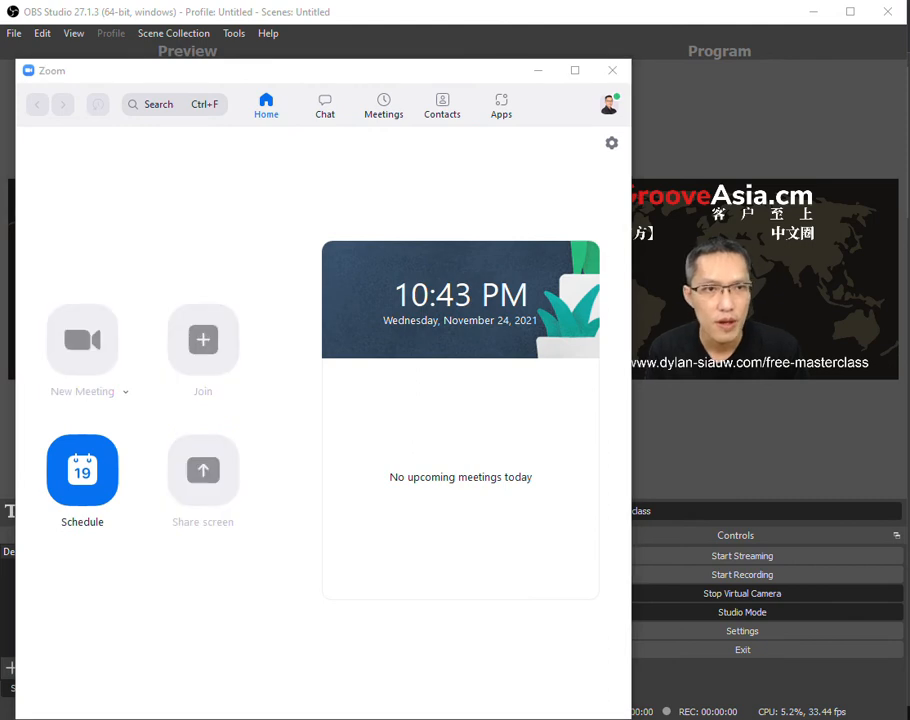
click(537, 70)
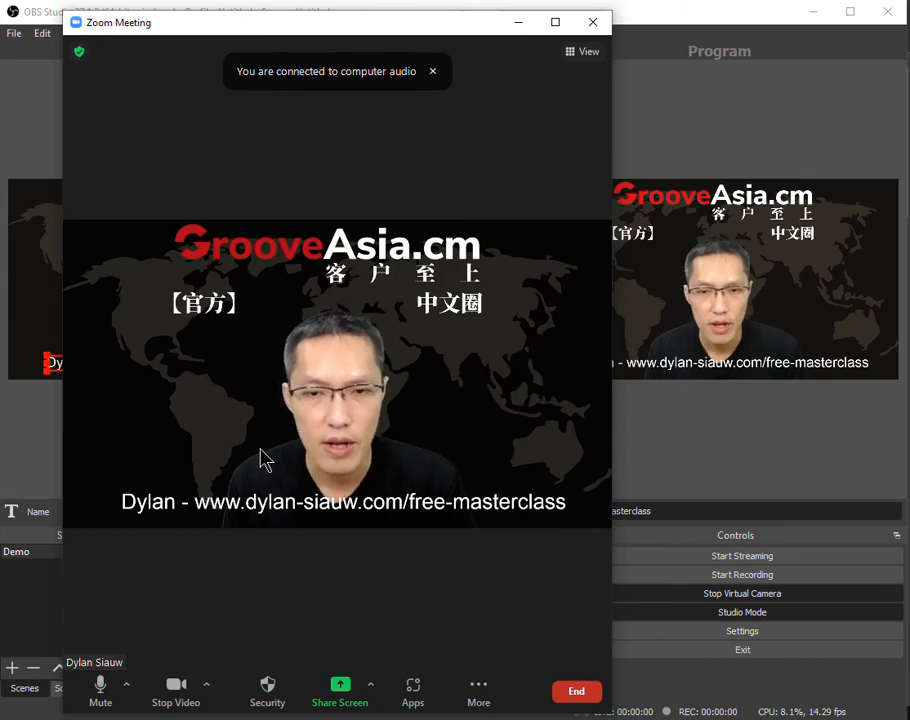
drag(458, 30, 754, 30)
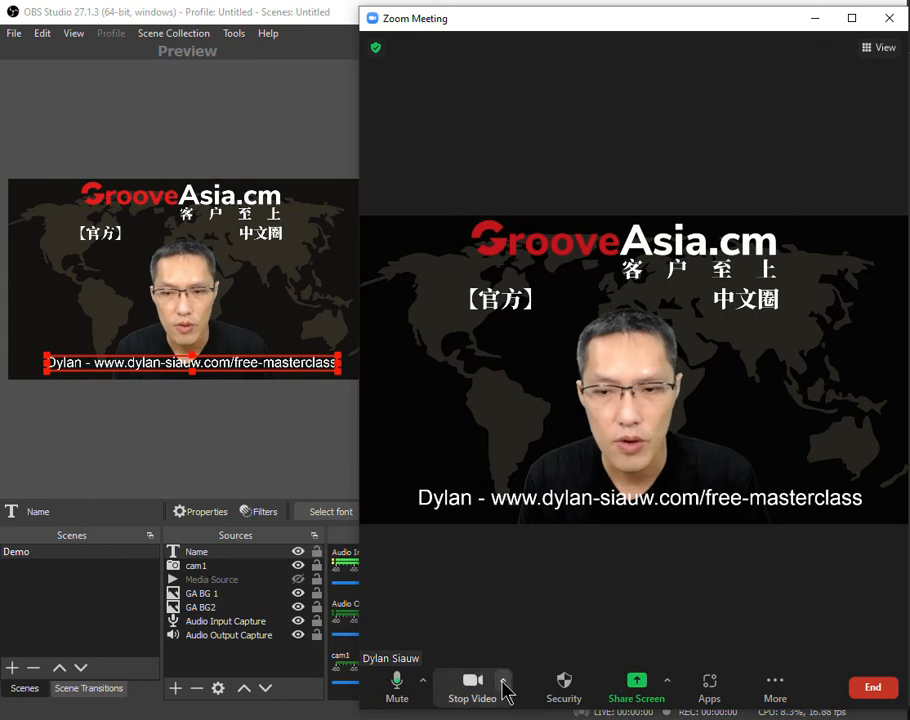
Step: Check which camera the Zoom meeting uses, deselect the Name source in OBS, and return to the meeting window
click(503, 681)
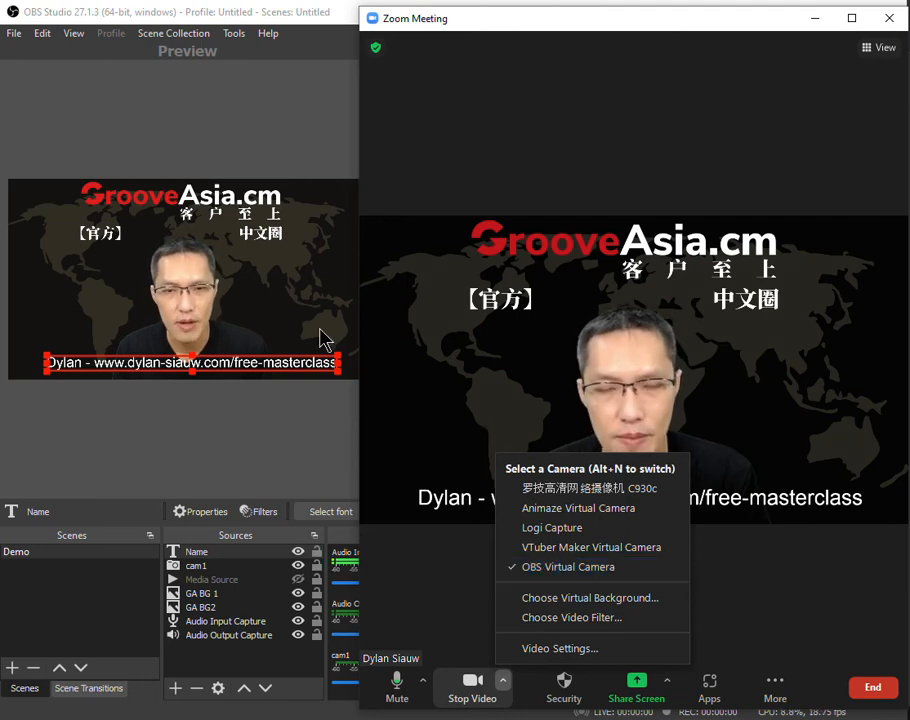
click(283, 467)
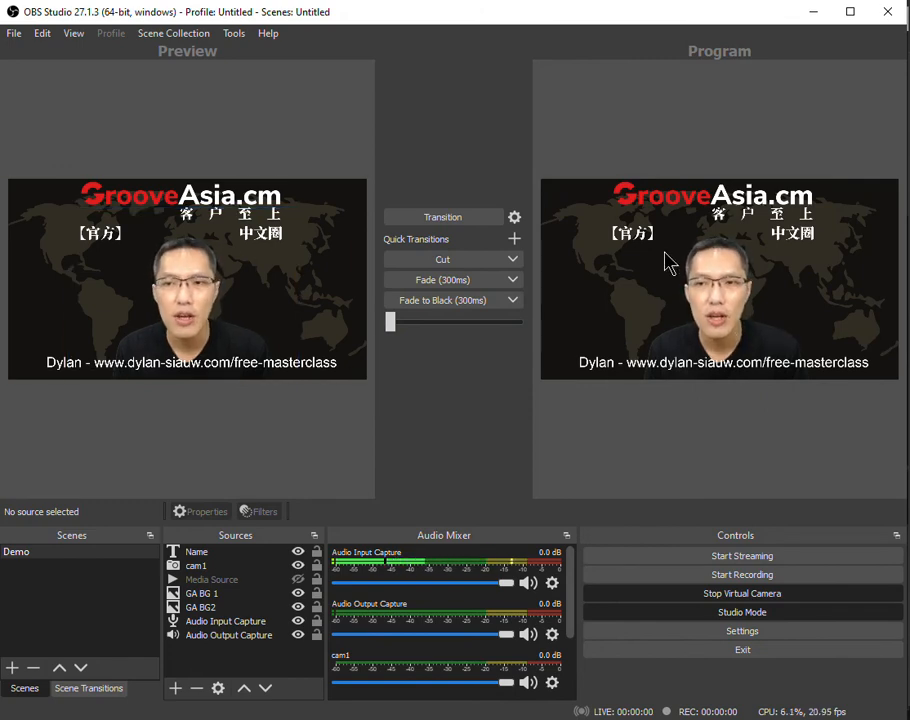
key(alt+Tab)
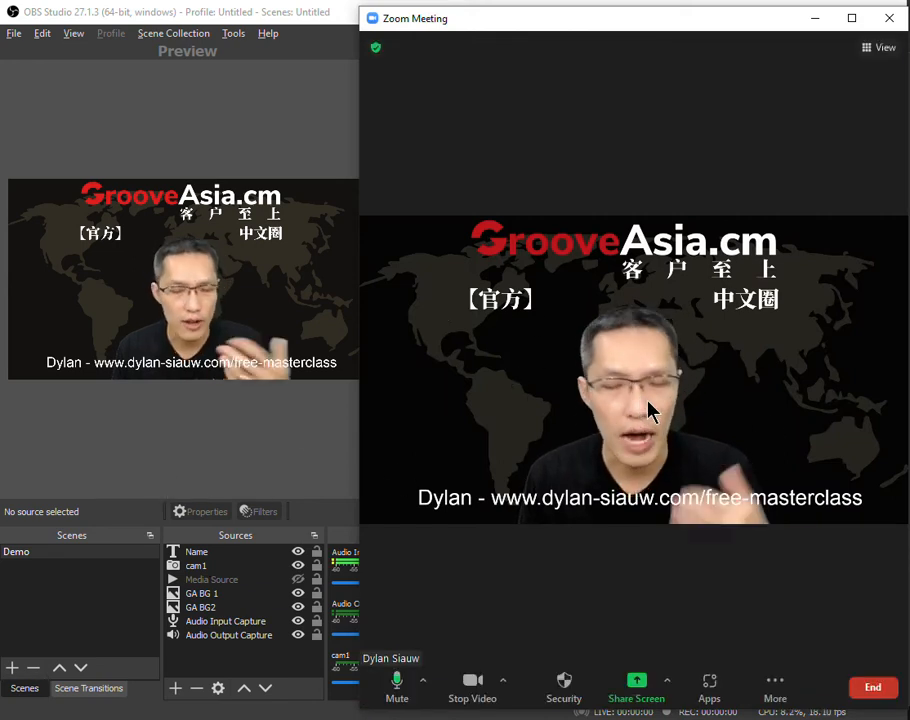
Step: Show Media Source in the OBS scene and bring the Zoom meeting forward to view the video background there
click(297, 579)
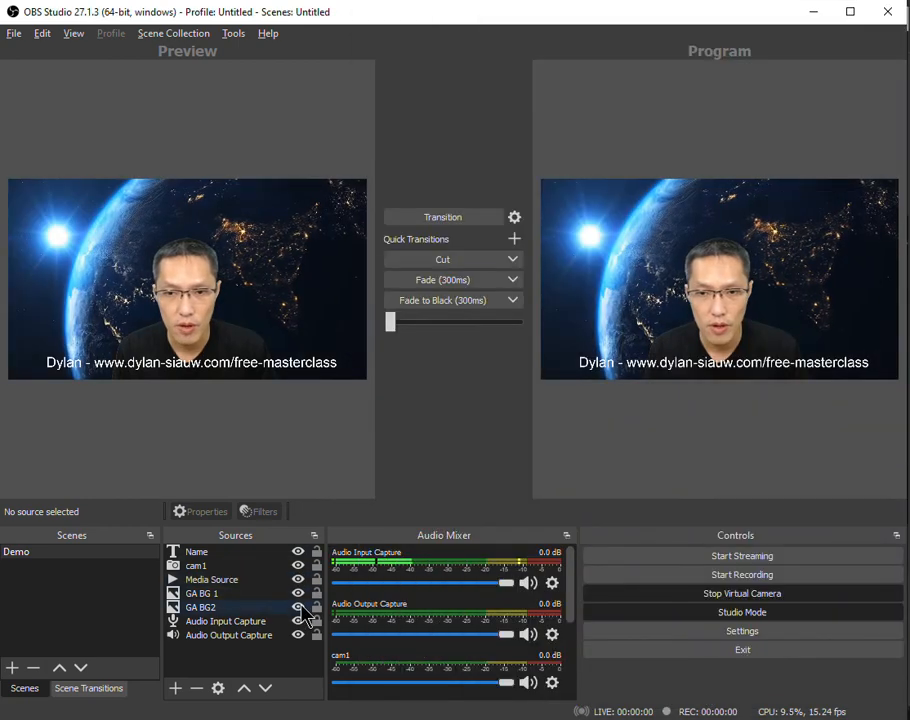
key(alt+Tab)
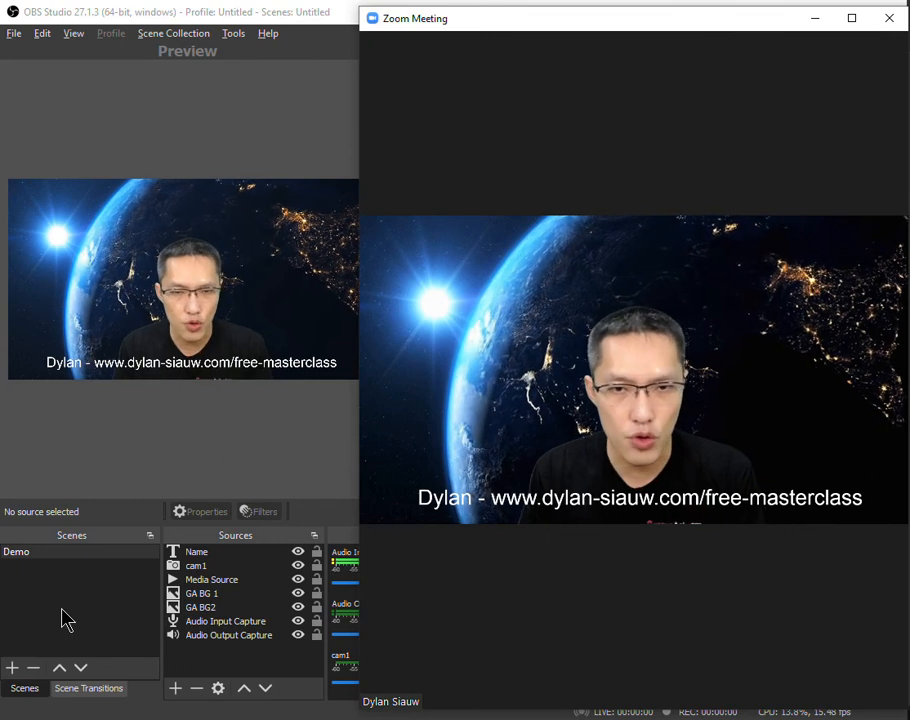
mouse_move(608, 228)
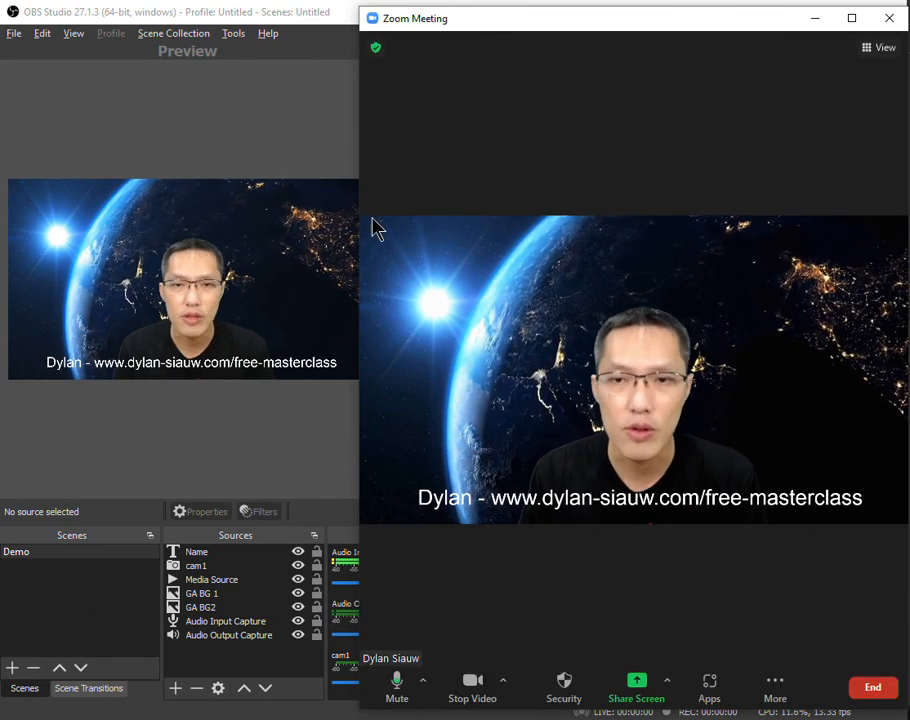